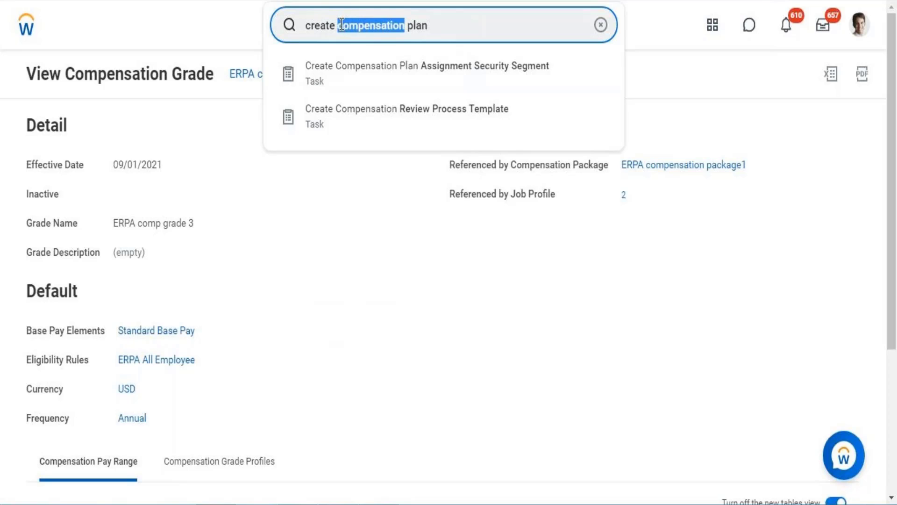
- Find the Create Salary Plan task and start a salary plan with effective date 09/01/2021
{"action": "type", "text": "salary"}
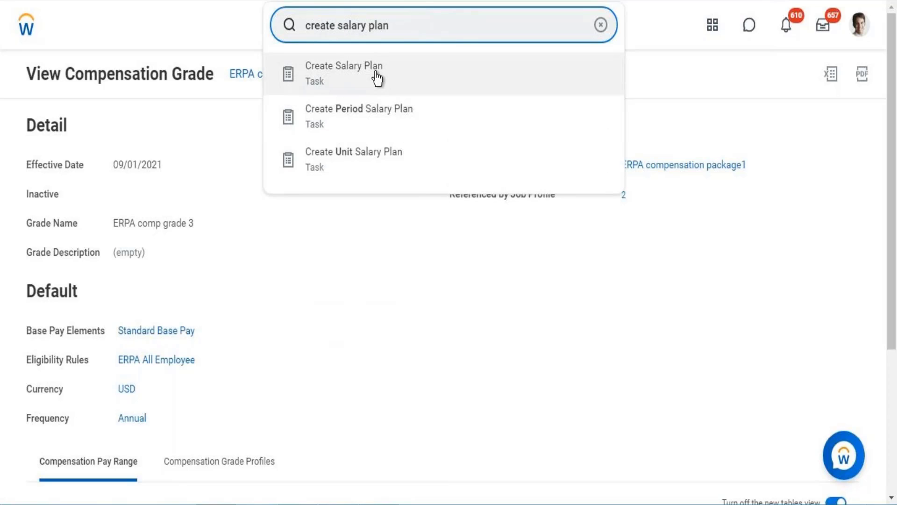
{"action": "left_click", "coordinate": [378, 77]}
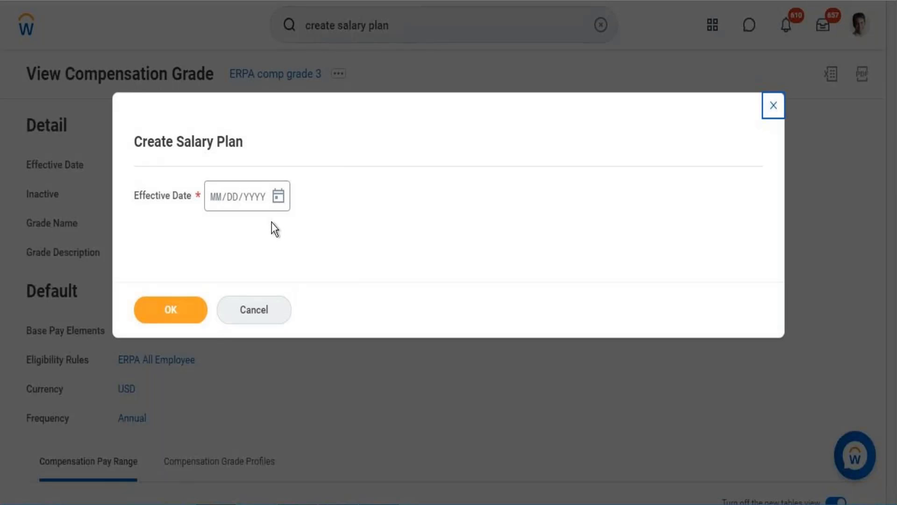
{"action": "left_click", "coordinate": [278, 196]}
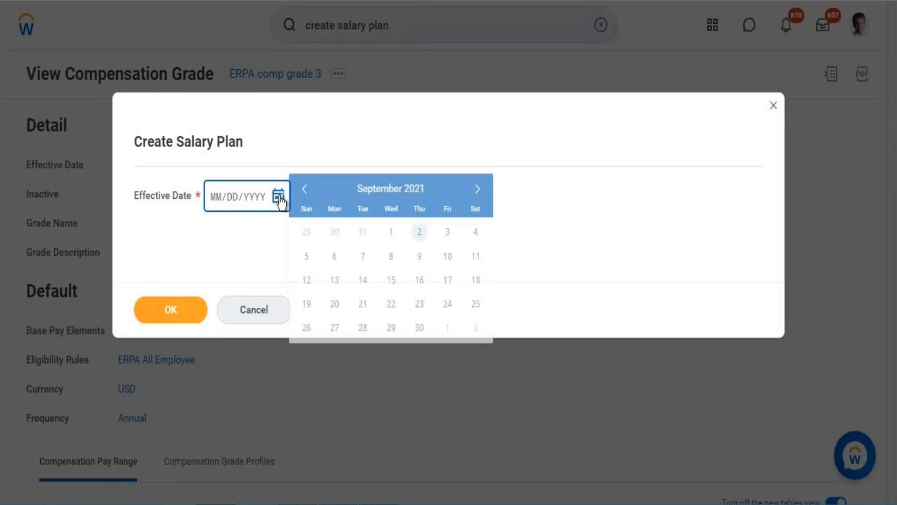
{"action": "left_click", "coordinate": [390, 237]}
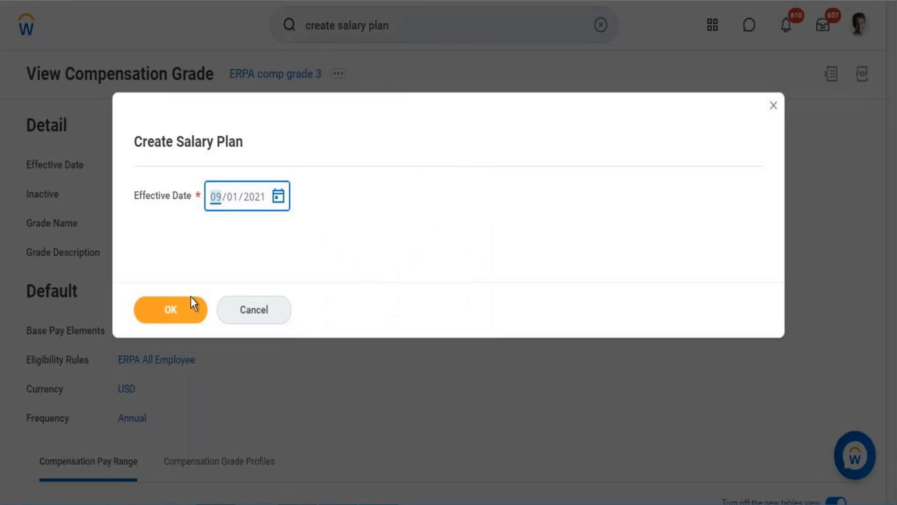
{"action": "left_click", "coordinate": [179, 310]}
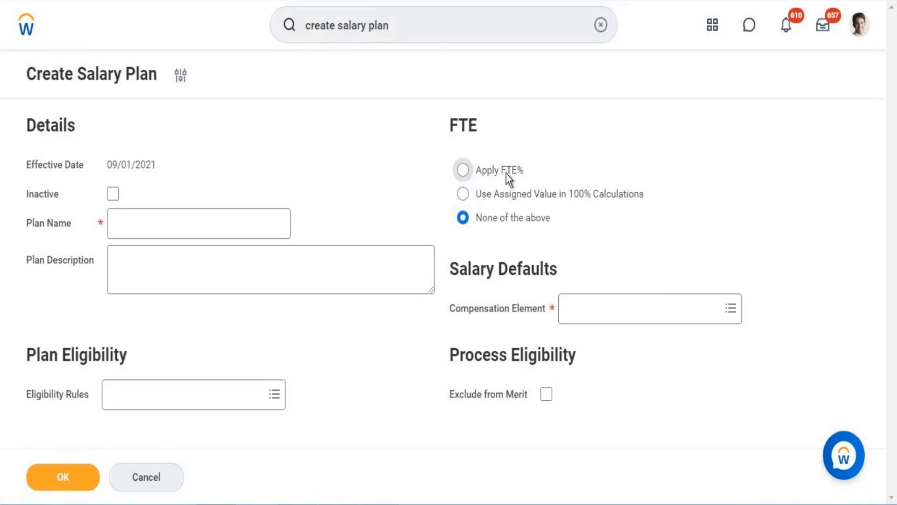
- Set the salary plan's FTE option to Apply FTE% and name the plan Workday Salary Plan
{"action": "left_click", "coordinate": [463, 173]}
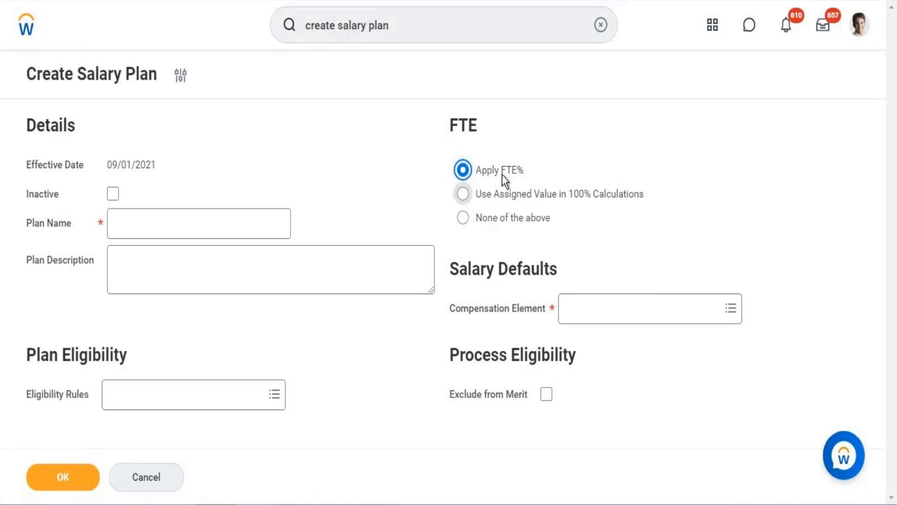
{"action": "mouse_move", "coordinate": [513, 176]}
{"action": "left_click", "coordinate": [159, 224]}
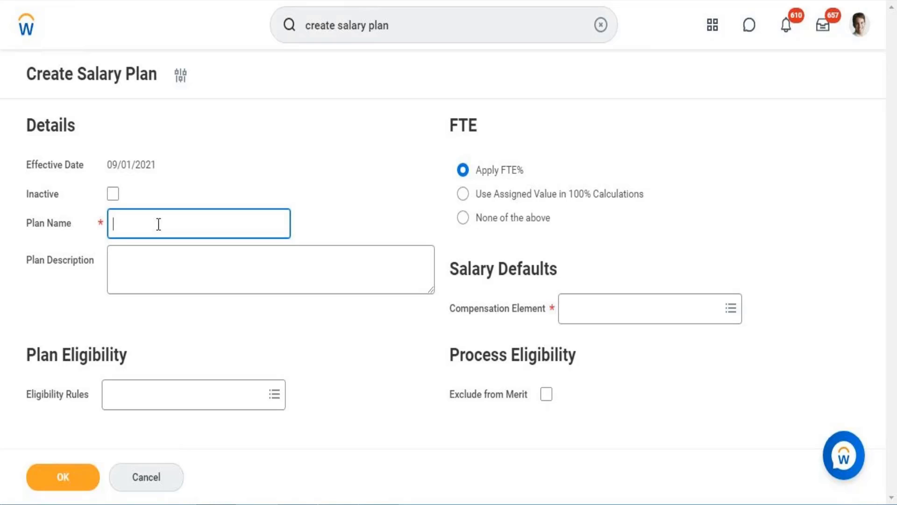
{"action": "mouse_move", "coordinate": [503, 198]}
{"action": "mouse_move", "coordinate": [489, 173]}
{"action": "type", "text": "Workday Salary Plan"}
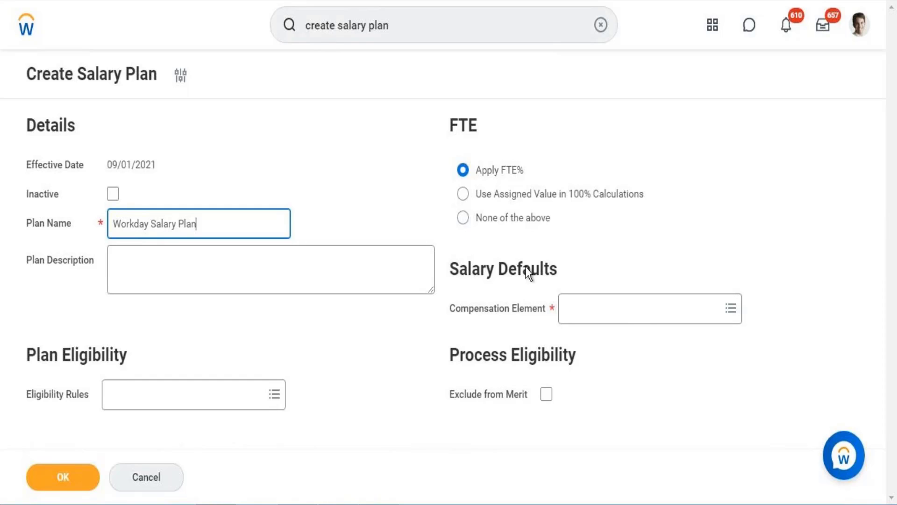
- Search for "base pay" and assign Base Pay as the salary plan's compensation element
{"action": "left_click", "coordinate": [574, 314]}
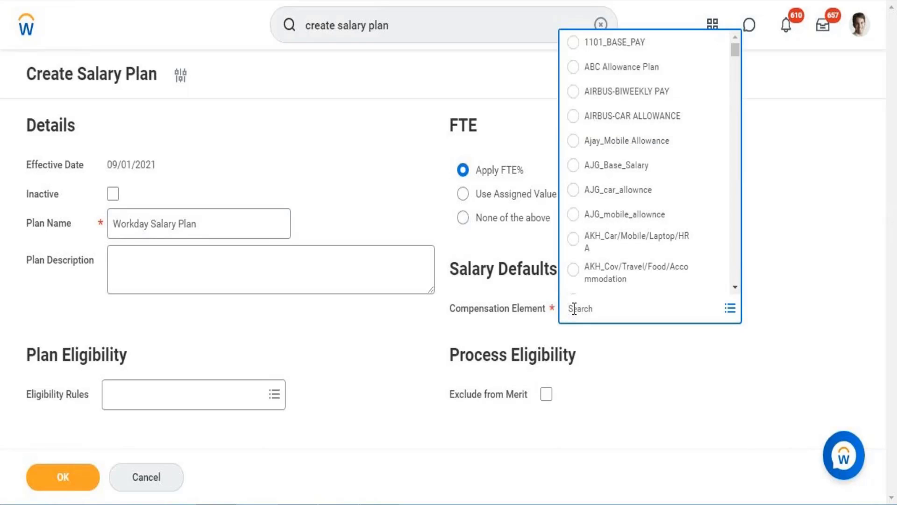
{"action": "type", "text": "base pay"}
{"action": "key", "text": "Return"}
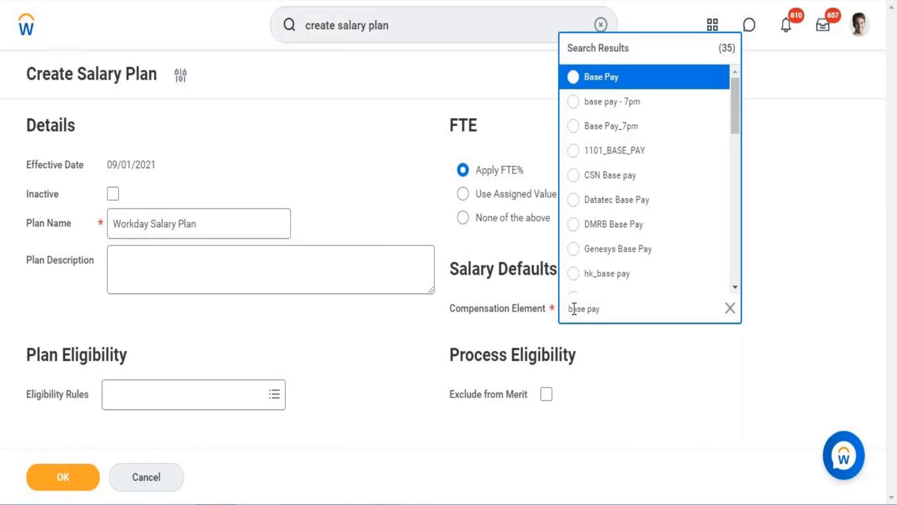
{"action": "left_click", "coordinate": [604, 80]}
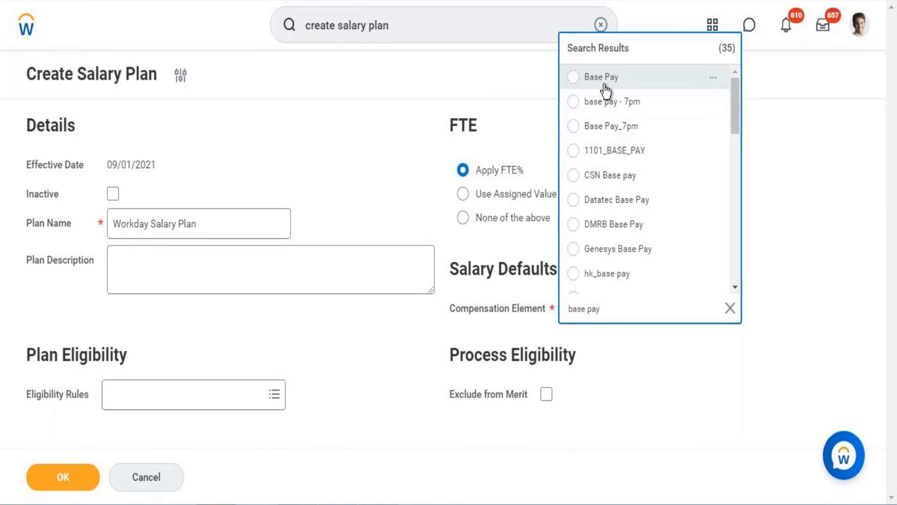
- Copy the rule name Comp Eligibility Rue - Organization(Director Tax) from the Notepad notes, assign it as the plan's eligibility rule, and submit the salary plan
{"action": "left_click", "coordinate": [181, 399]}
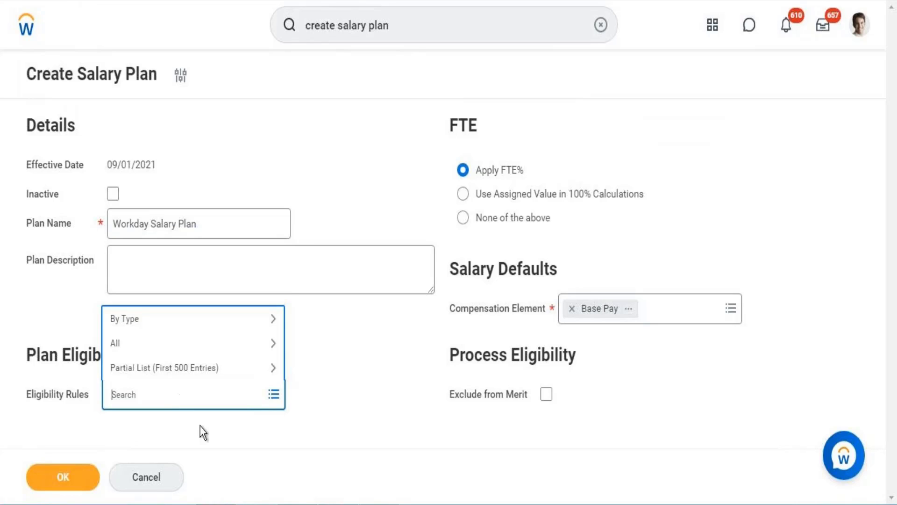
{"action": "key", "text": "alt+Tab"}
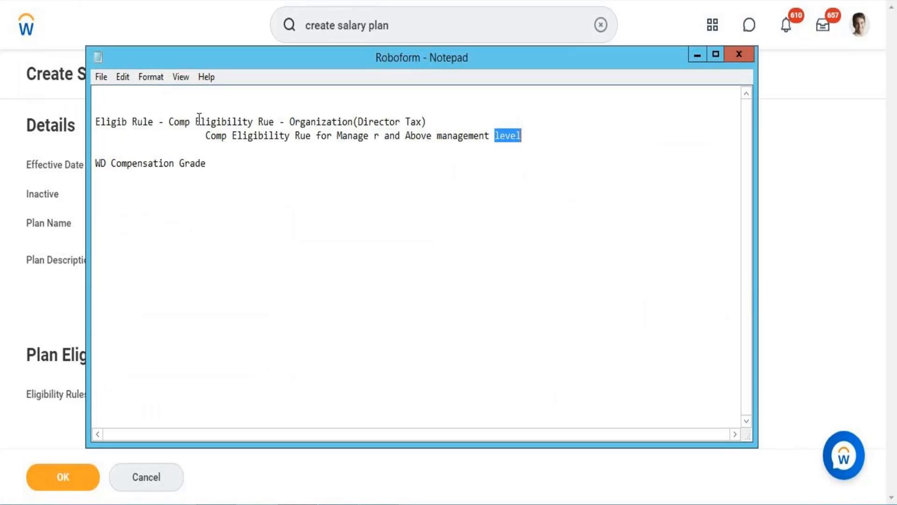
{"action": "left_click", "coordinate": [169, 123]}
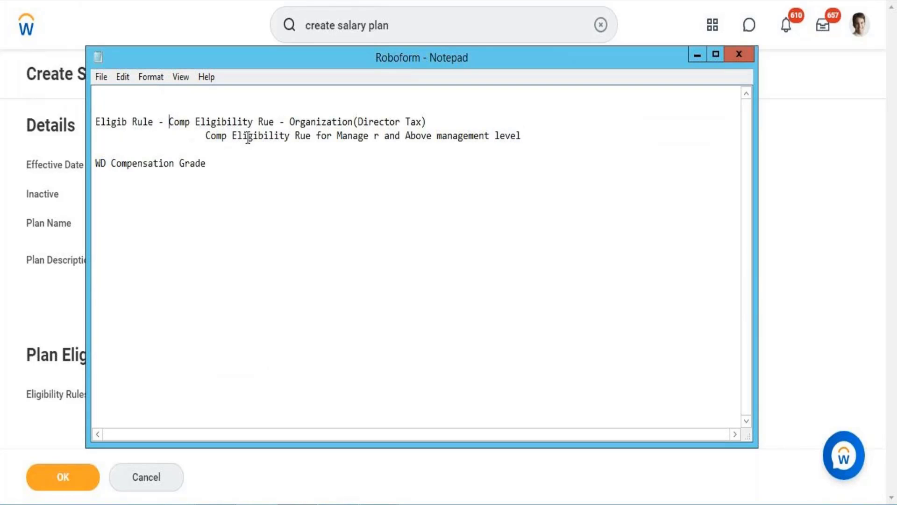
{"action": "left_click_drag", "start_coordinate": [170, 123], "coordinate": [427, 121]}
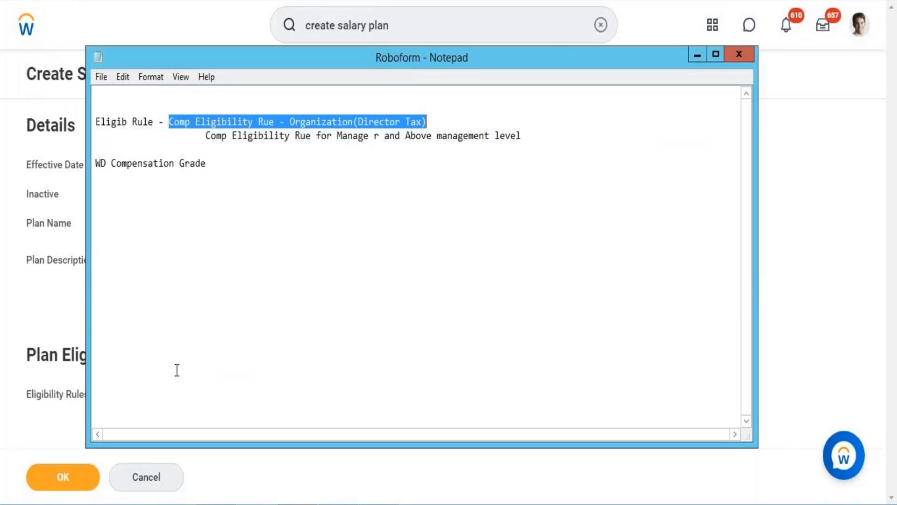
{"action": "key", "text": "ctrl+c"}
{"action": "key", "text": "alt+Tab"}
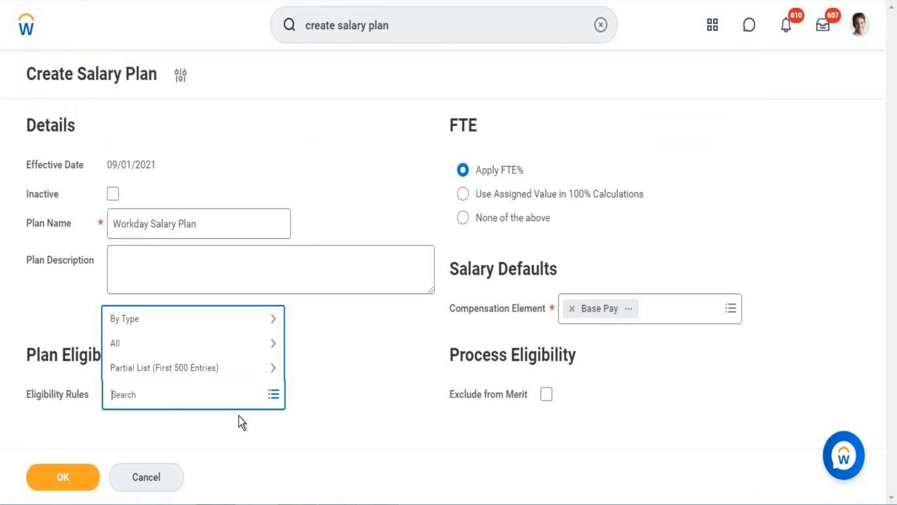
{"action": "key", "text": "ctrl+v"}
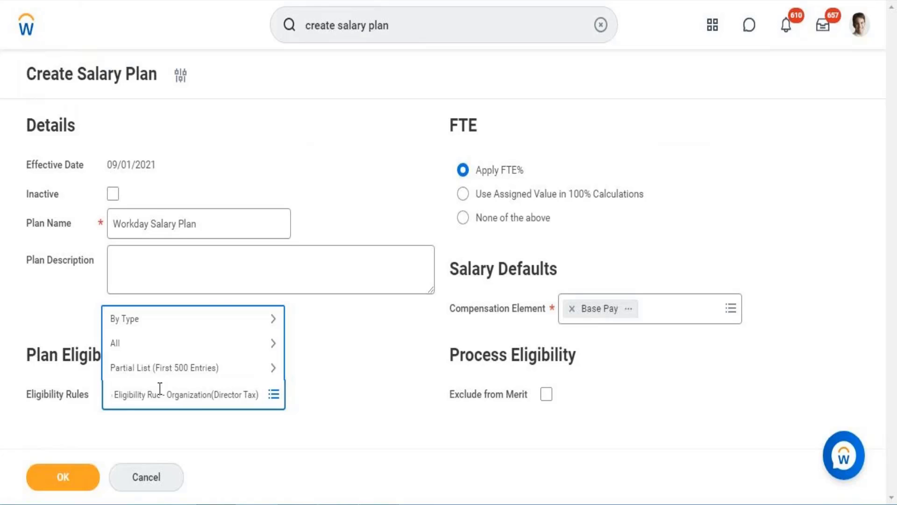
{"action": "key", "text": "Return"}
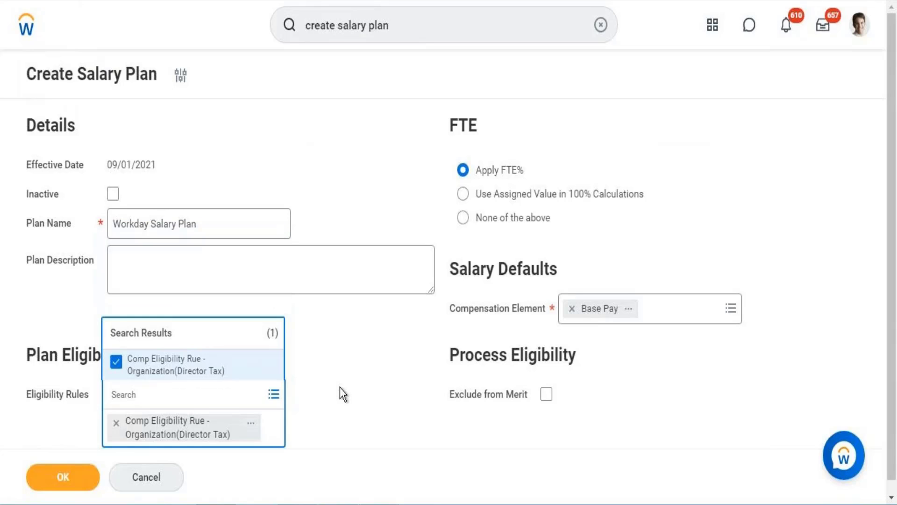
{"action": "left_click", "coordinate": [340, 387]}
{"action": "left_click", "coordinate": [86, 476]}
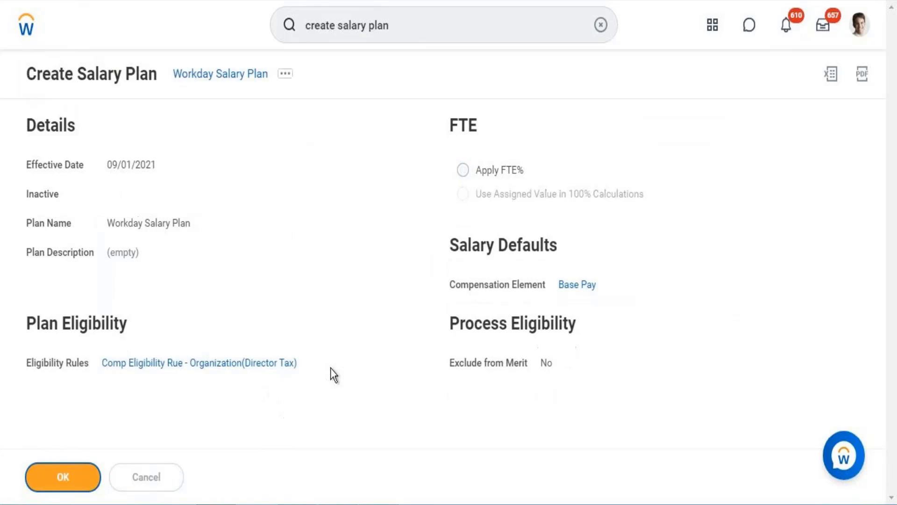
- Copy the new salary plan's name into the Notepad notes below WD Compensation Grade, and return to Workday
{"action": "right_click", "coordinate": [226, 82]}
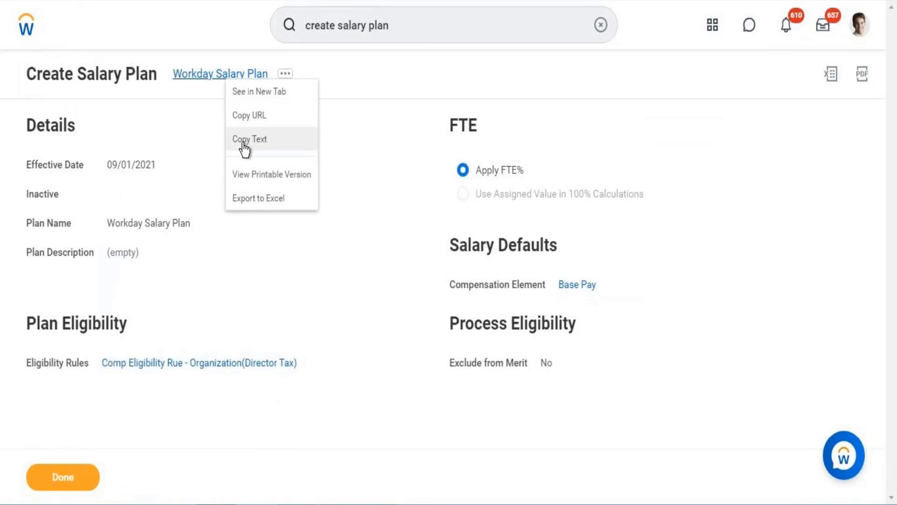
{"action": "left_click", "coordinate": [244, 143]}
{"action": "left_click", "coordinate": [257, 496]}
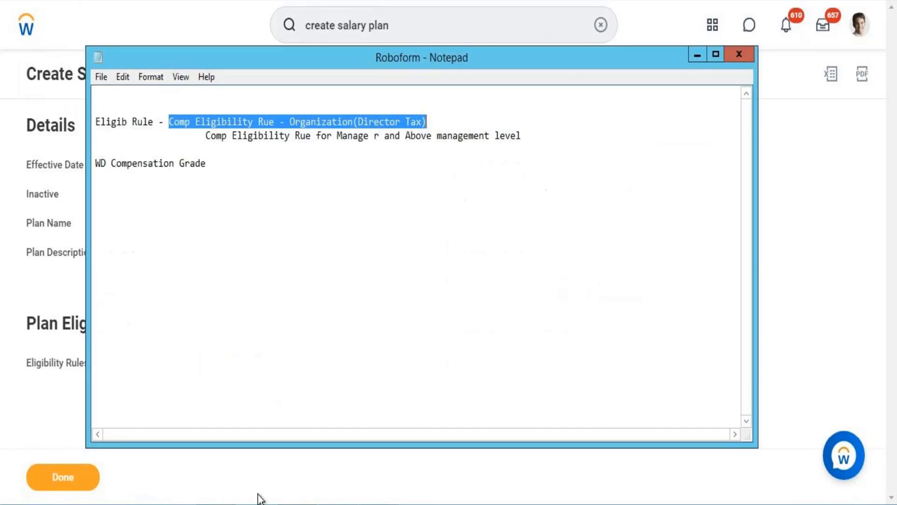
{"action": "left_click", "coordinate": [109, 182]}
{"action": "key", "text": "ctrl+v"}
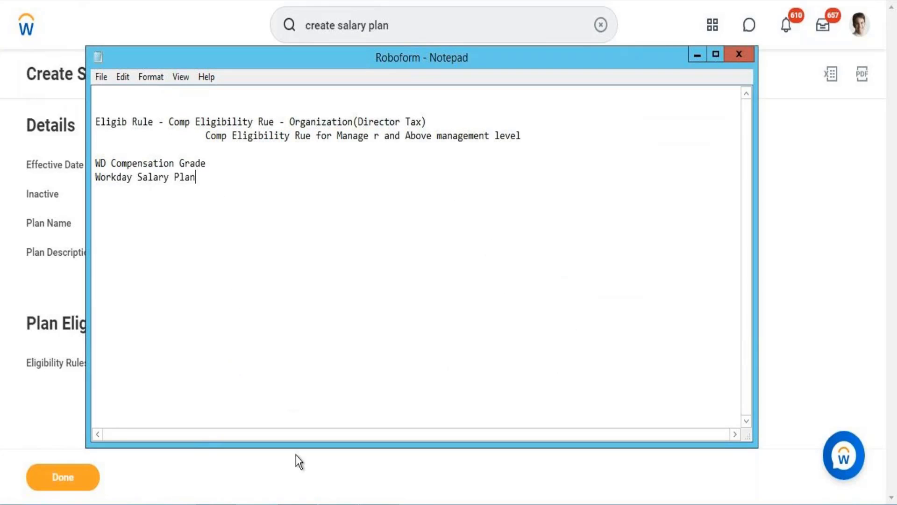
{"action": "left_click", "coordinate": [258, 501]}
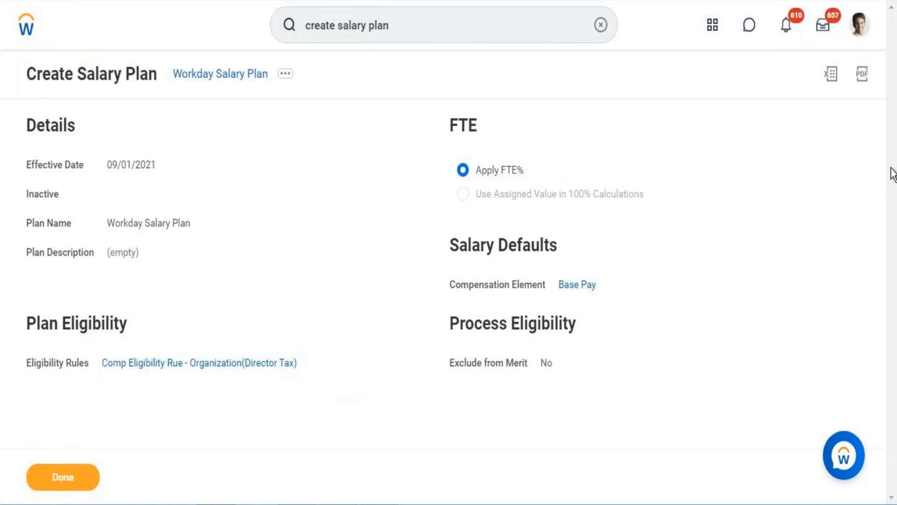
- Search for "create allowance plan" and open the Create Allowance Plan task
{"action": "left_click", "coordinate": [366, 24]}
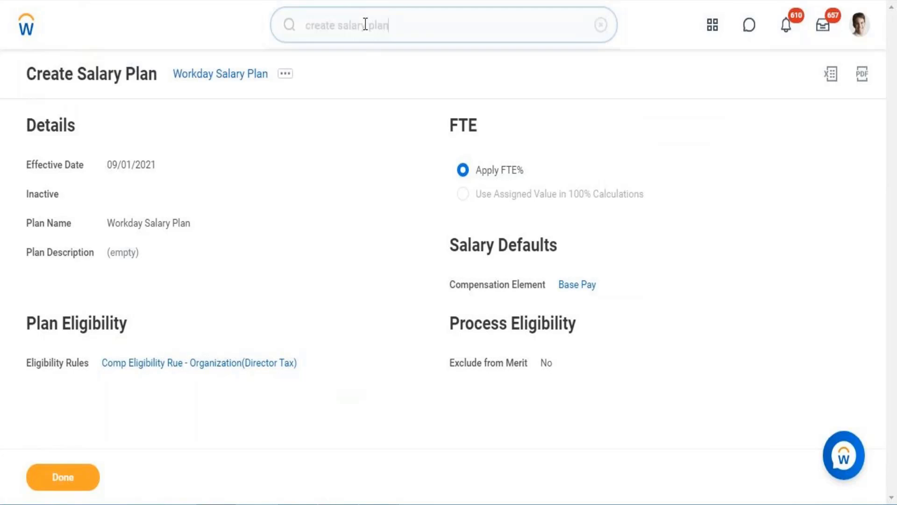
{"action": "left_click_drag", "start_coordinate": [366, 26], "coordinate": [340, 26]}
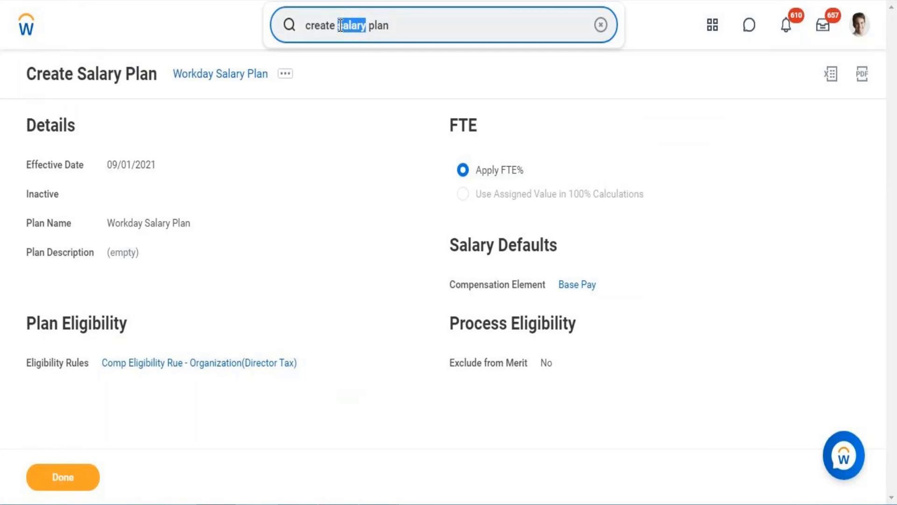
{"action": "type", "text": "allown"}
{"action": "key", "text": "BackSpace"}
{"action": "type", "text": "anc"}
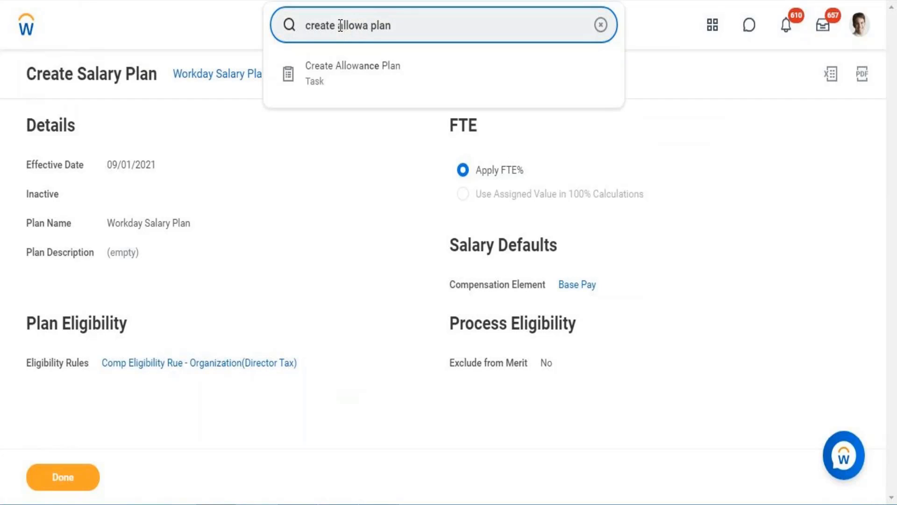
{"action": "type", "text": "e"}
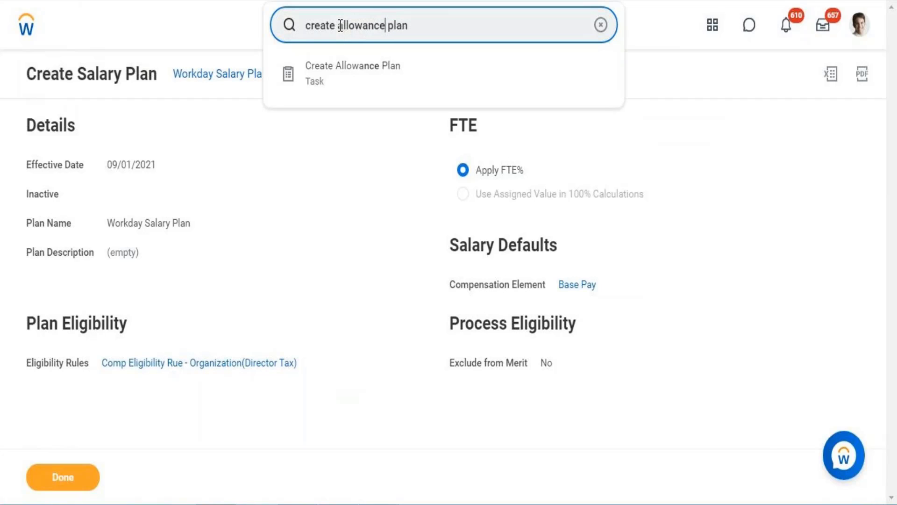
{"action": "left_click", "coordinate": [338, 69]}
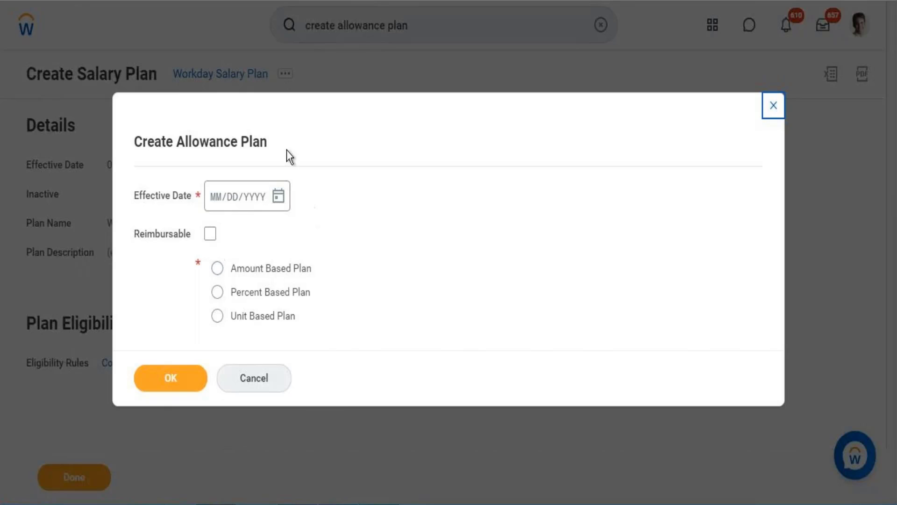
{"action": "left_click", "coordinate": [211, 234]}
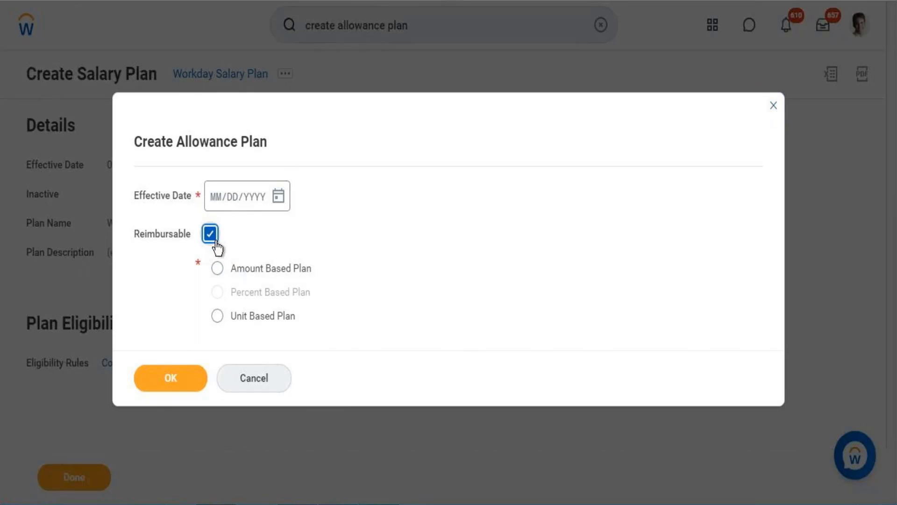
{"action": "mouse_move", "coordinate": [216, 248]}
{"action": "left_click", "coordinate": [210, 234]}
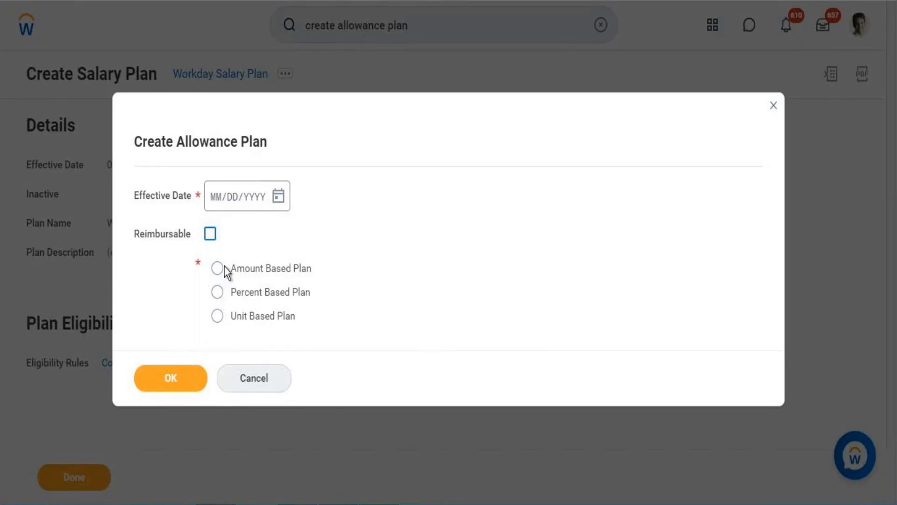
- Set the allowance plan's effective date to 09/01/2021, choose Amount Based Plan, and continue to the plan form
{"action": "left_click", "coordinate": [279, 197]}
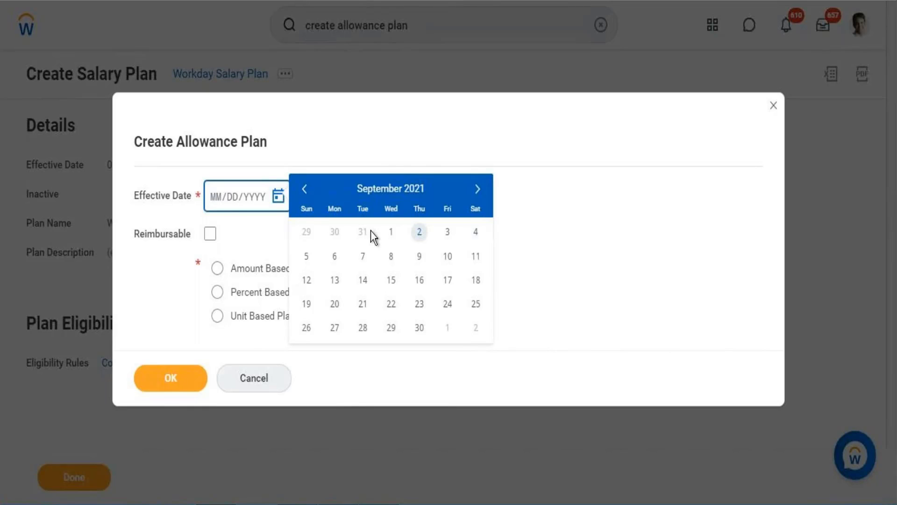
{"action": "left_click", "coordinate": [395, 235]}
{"action": "left_click", "coordinate": [277, 265]}
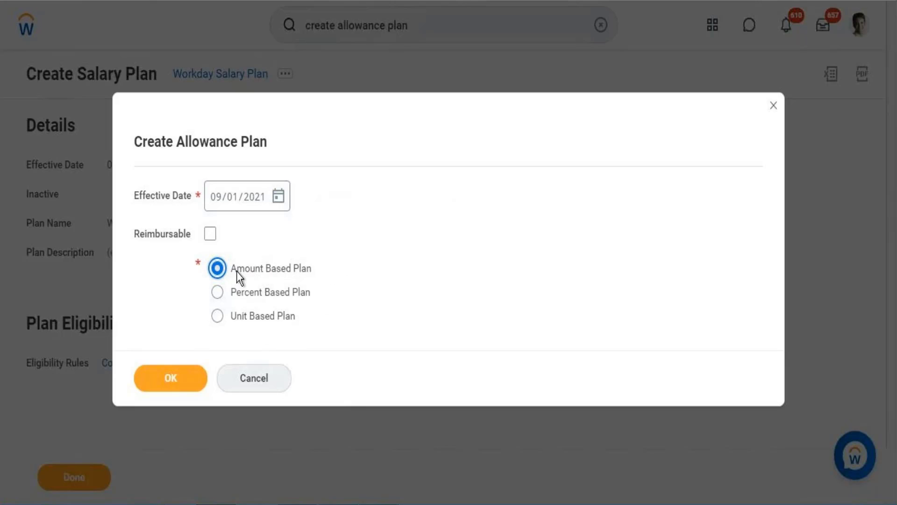
{"action": "left_click", "coordinate": [181, 388]}
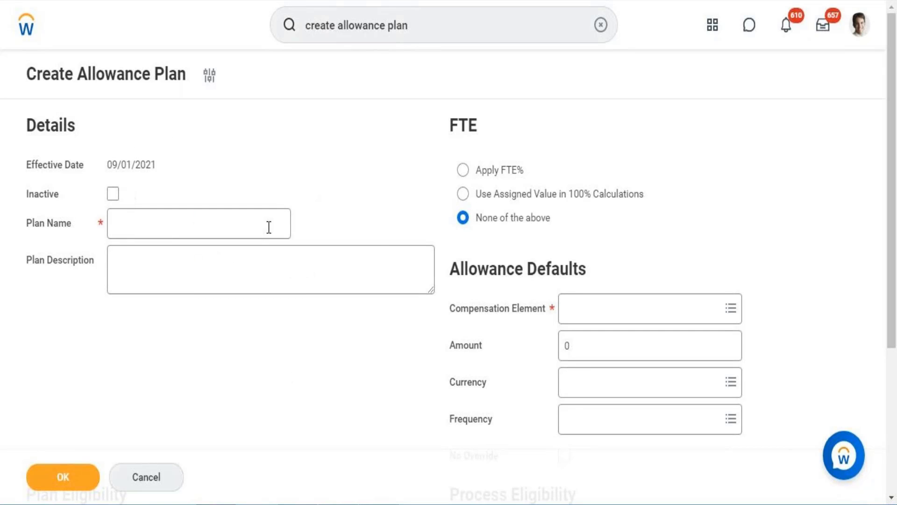
- Name the allowance plan Workday Allowance Plan
{"action": "scroll", "coordinate": [421, 248], "scroll_direction": "down", "scroll_amount": 2}
{"action": "left_click", "coordinate": [156, 147]}
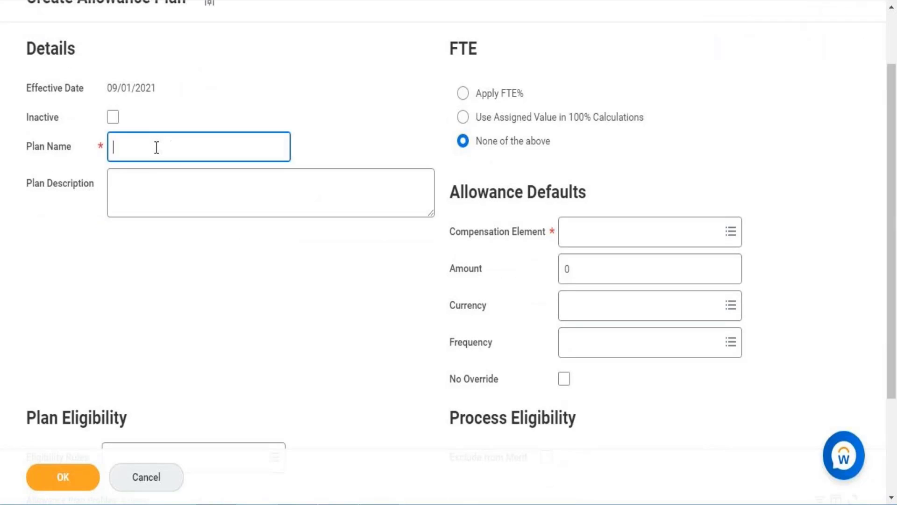
{"action": "type", "text": "Workday Allowance Plan"}
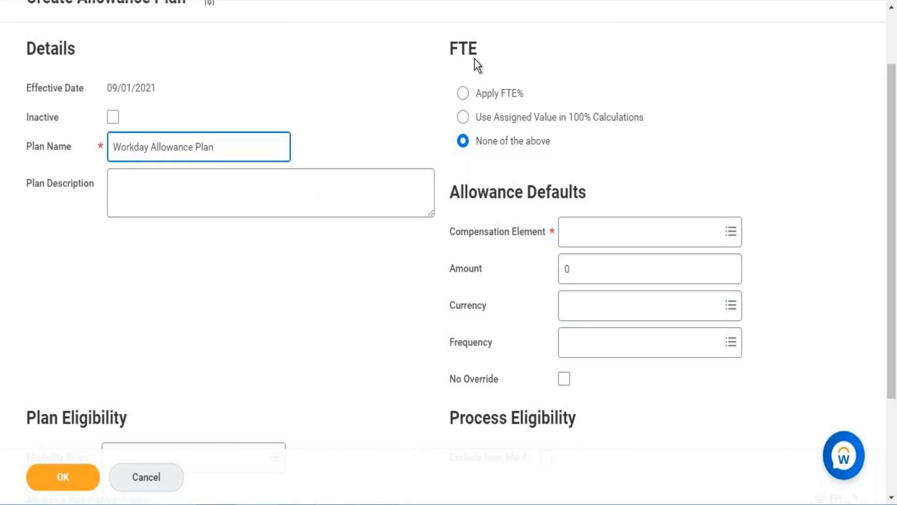
- Apply FTE% to the allowance plan and set its compensation element to Allowance
{"action": "left_click", "coordinate": [481, 92]}
{"action": "left_click", "coordinate": [634, 232]}
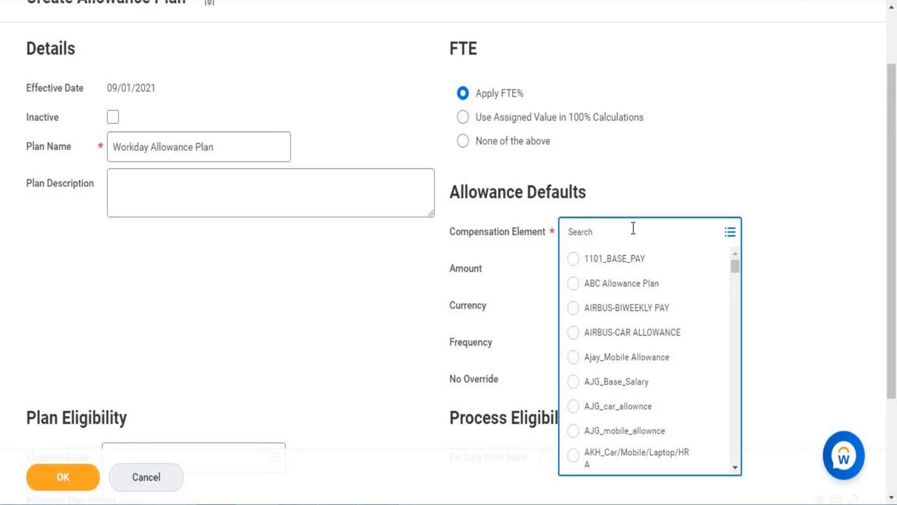
{"action": "type", "text": "allowance"}
{"action": "key", "text": "Return"}
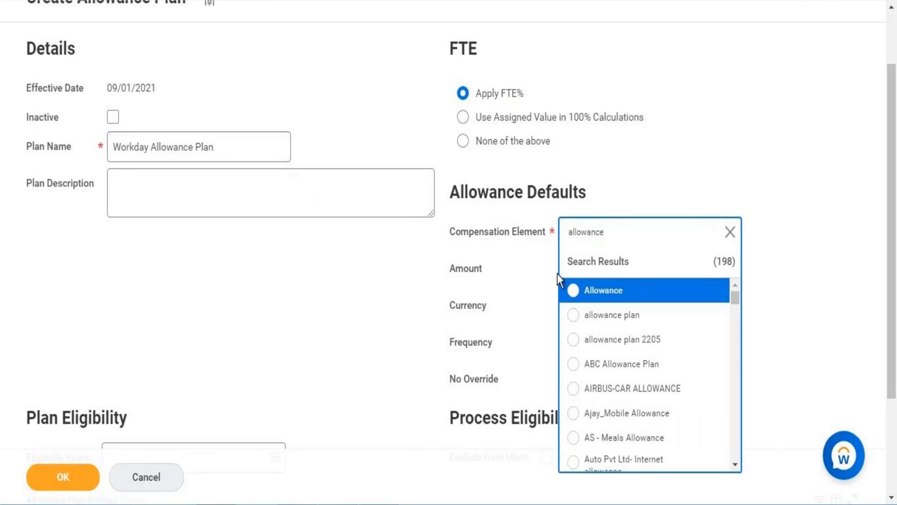
{"action": "left_click", "coordinate": [582, 295]}
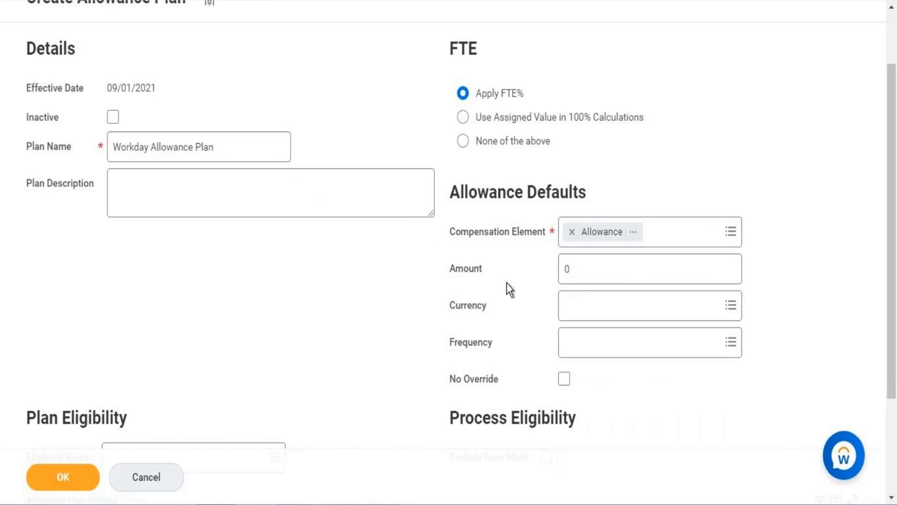
- Set the allowance defaults to an amount of 1000, currency USD, and Monthly frequency
{"action": "left_click", "coordinate": [581, 276]}
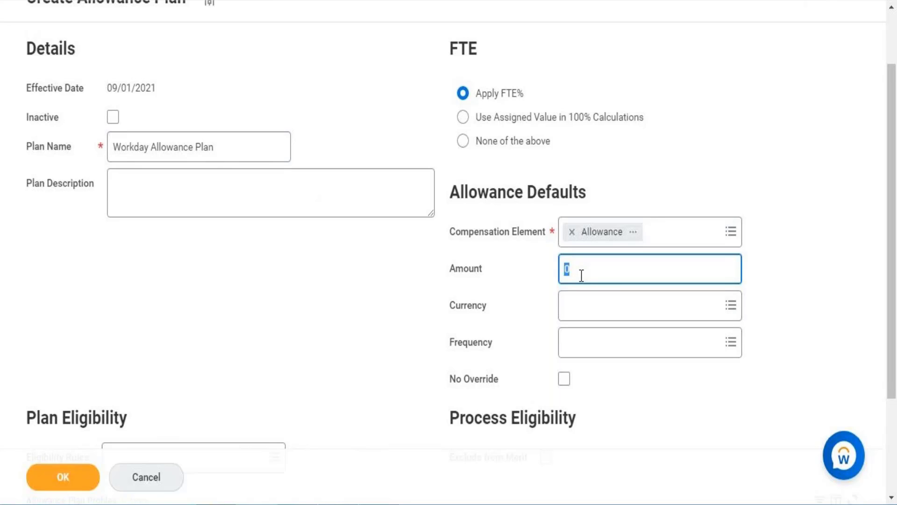
{"action": "type", "text": "1000"}
{"action": "left_click", "coordinate": [592, 304]}
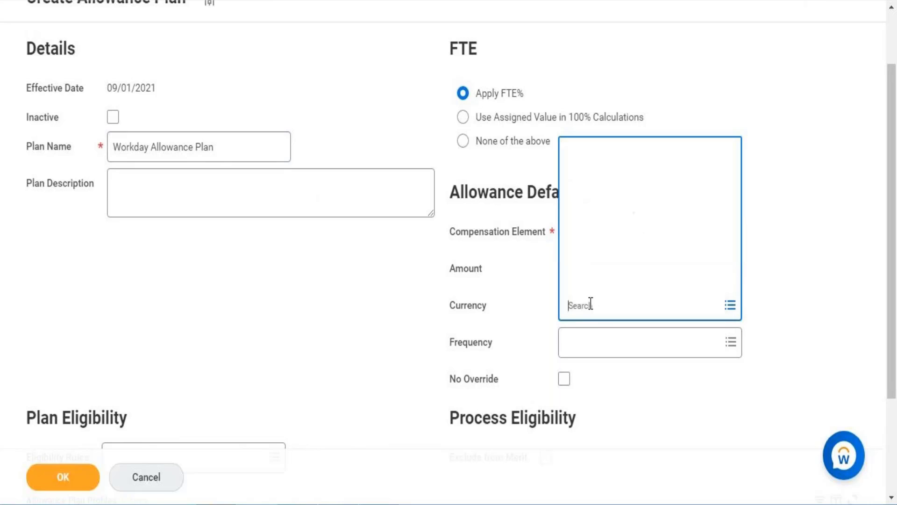
{"action": "type", "text": "usd"}
{"action": "key", "text": "Return"}
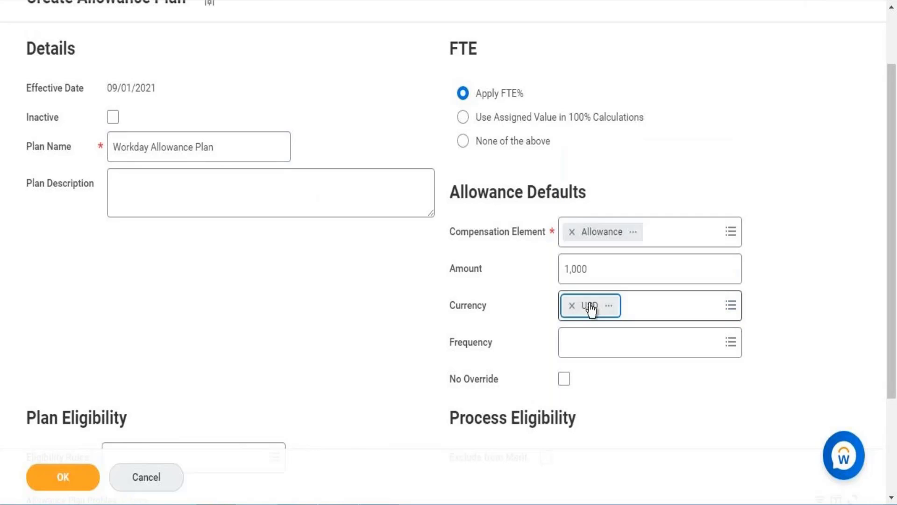
{"action": "left_click", "coordinate": [587, 348]}
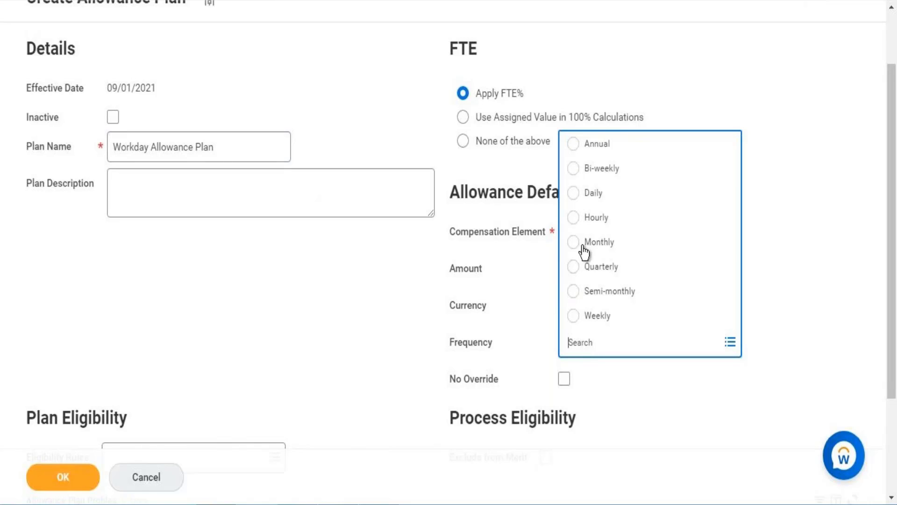
{"action": "left_click", "coordinate": [597, 249]}
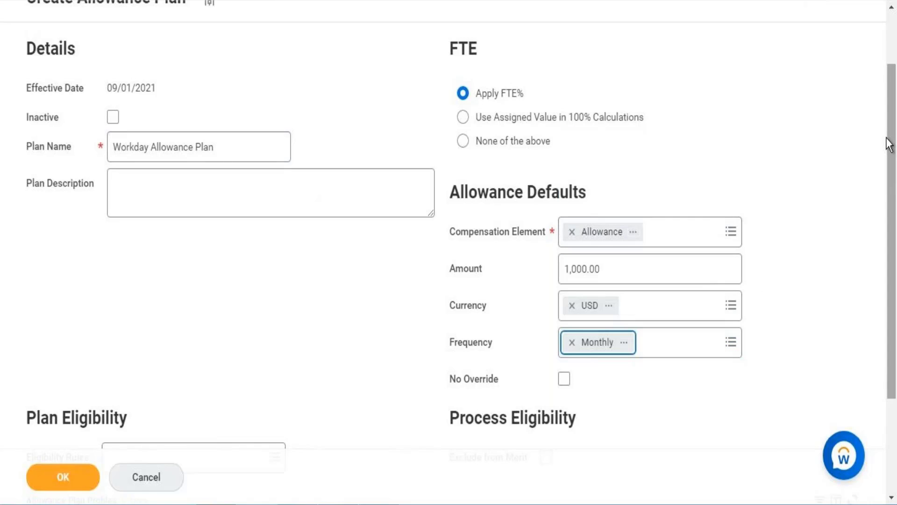
- Copy the "Comp Eligibility Rue for Manage r and Above management level" name from Notepad into the plan's eligibility rules, and submit the allowance plan
{"action": "left_click_drag", "start_coordinate": [890, 156], "coordinate": [893, 269]}
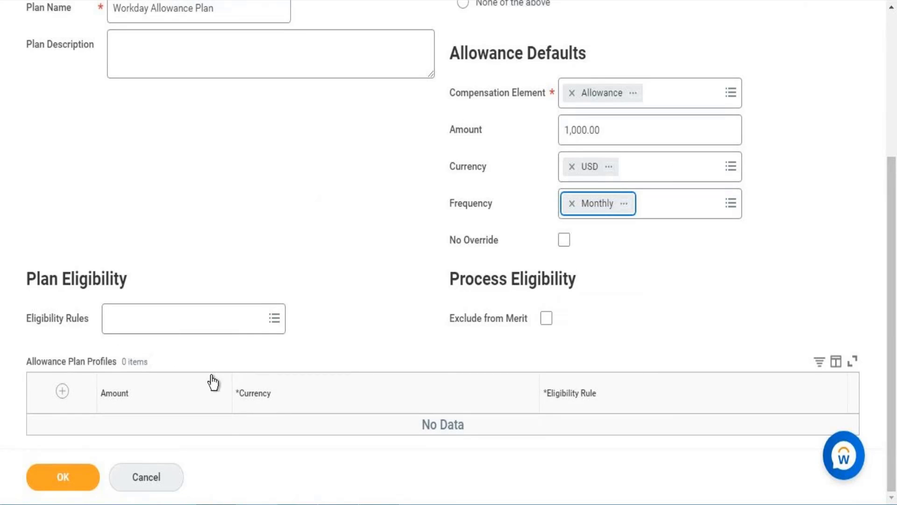
{"action": "left_click", "coordinate": [329, 504]}
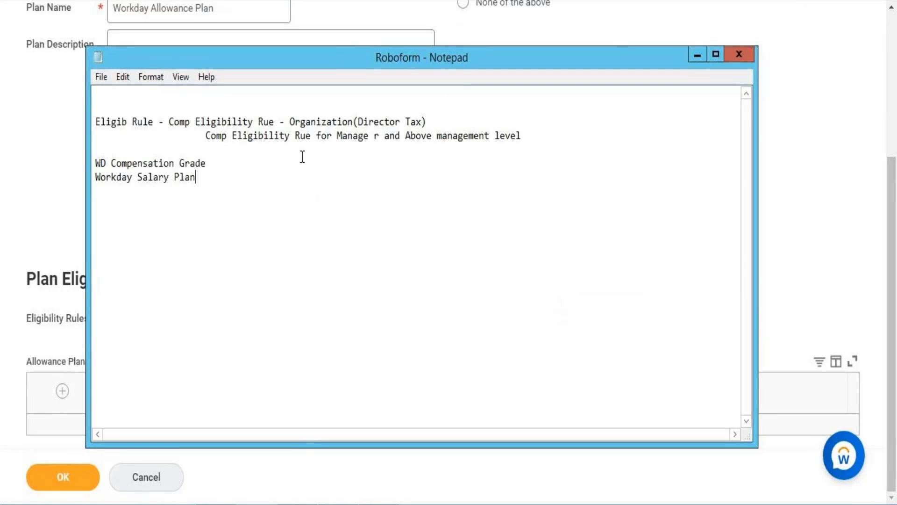
{"action": "double_click", "coordinate": [208, 135]}
{"action": "left_click_drag", "start_coordinate": [259, 140], "coordinate": [540, 136]}
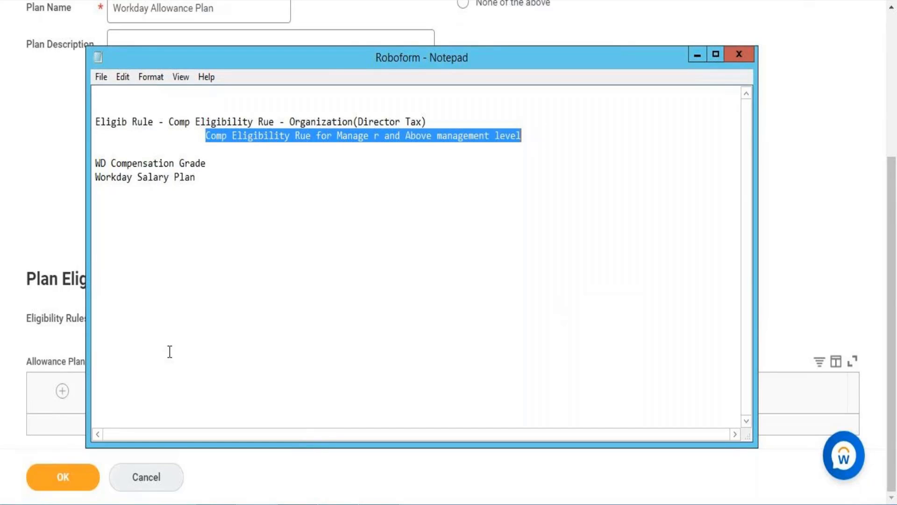
{"action": "key", "text": "alt+Tab"}
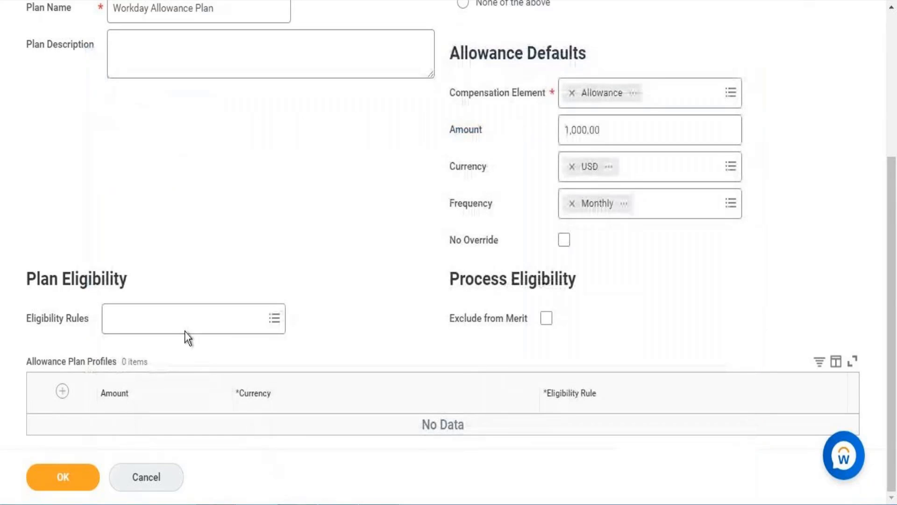
{"action": "left_click", "coordinate": [176, 316]}
{"action": "key", "text": "ctrl+v"}
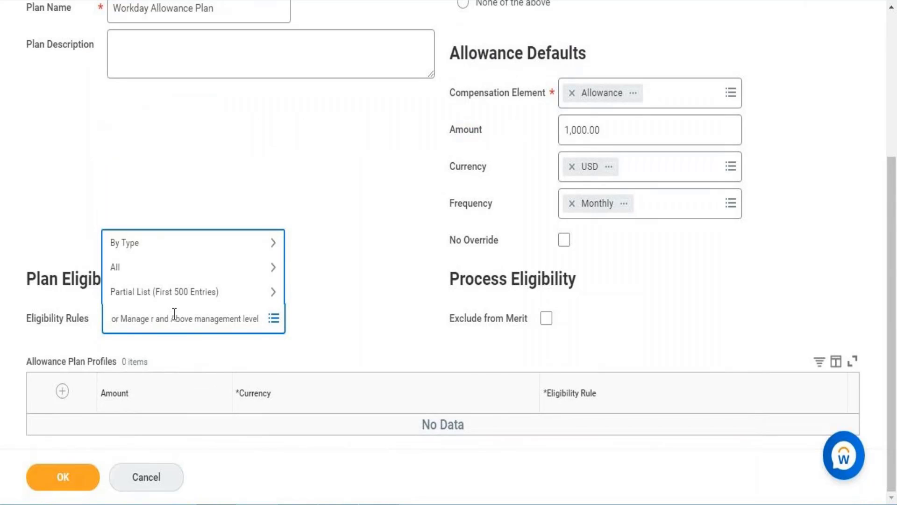
{"action": "key", "text": "Return"}
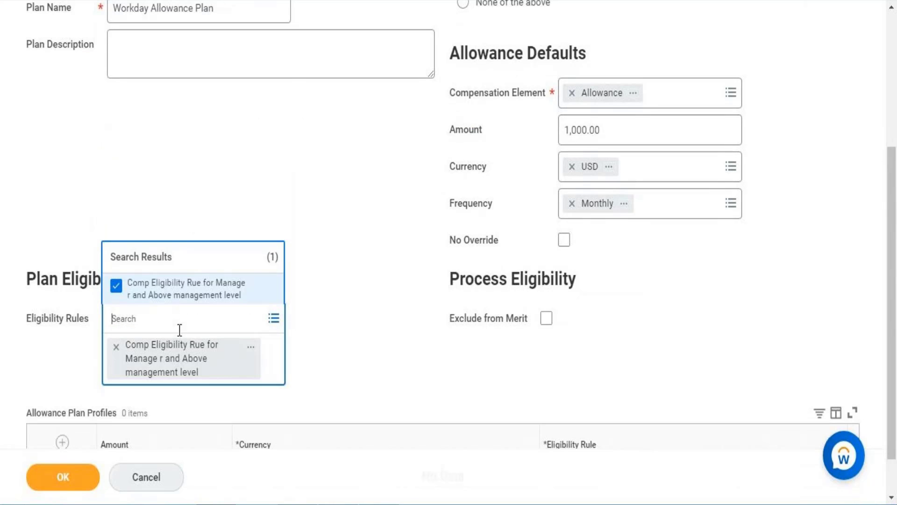
{"action": "left_click", "coordinate": [371, 380]}
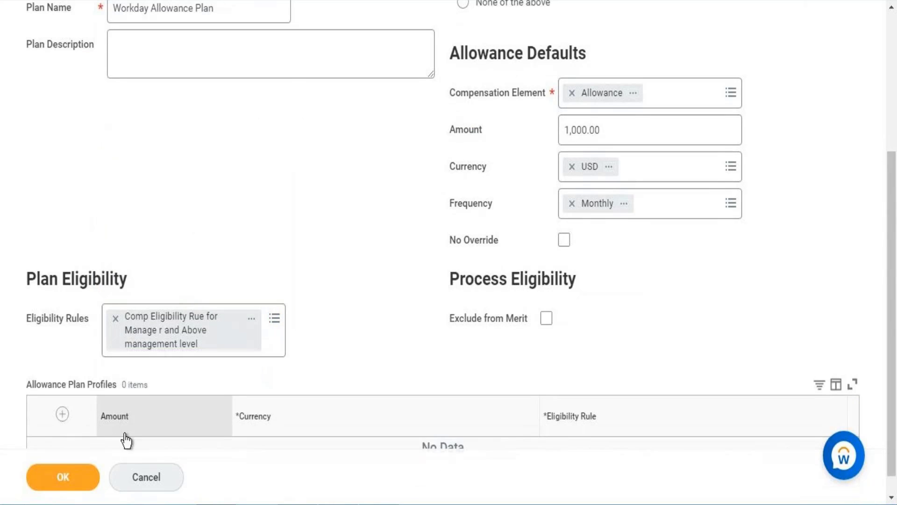
{"action": "left_click", "coordinate": [63, 477]}
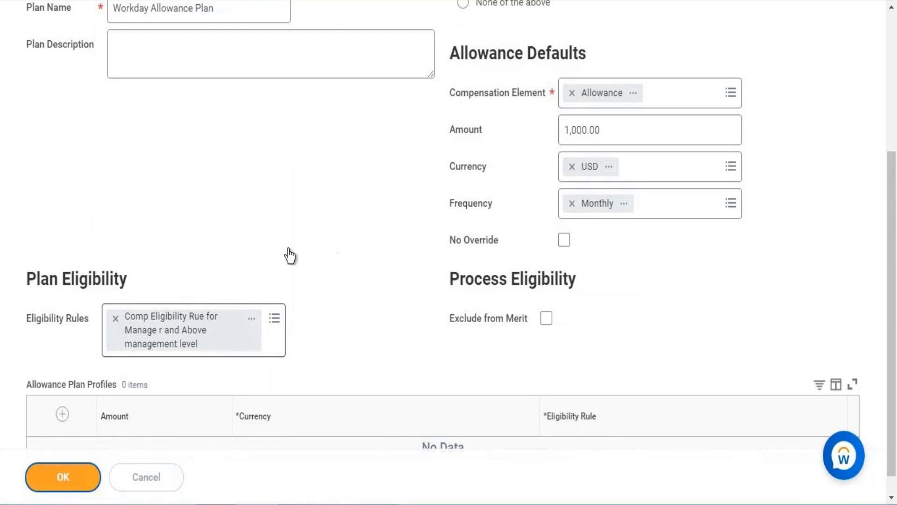
- Copy the new allowance plan's name into the Notepad notes below Workday Salary Plan, and return to Workday
{"action": "right_click", "coordinate": [260, 83]}
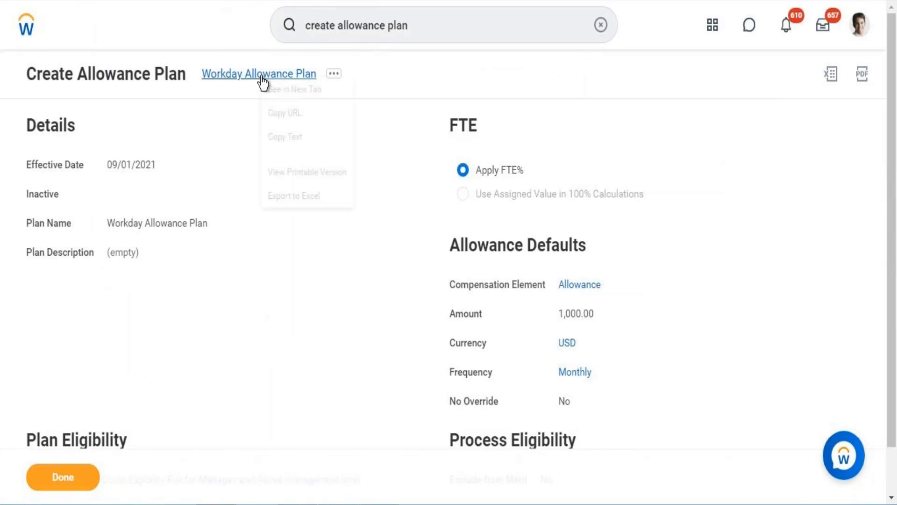
{"action": "left_click", "coordinate": [280, 143]}
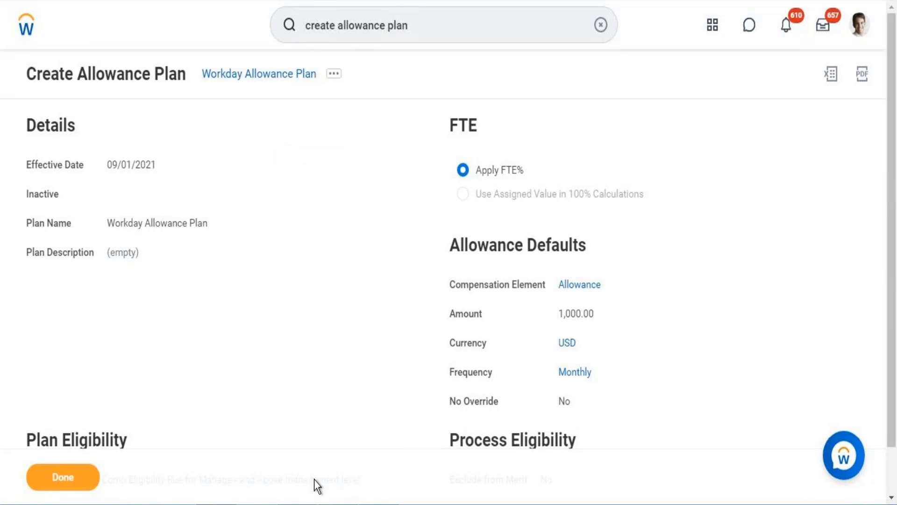
{"action": "key", "text": "alt+Tab"}
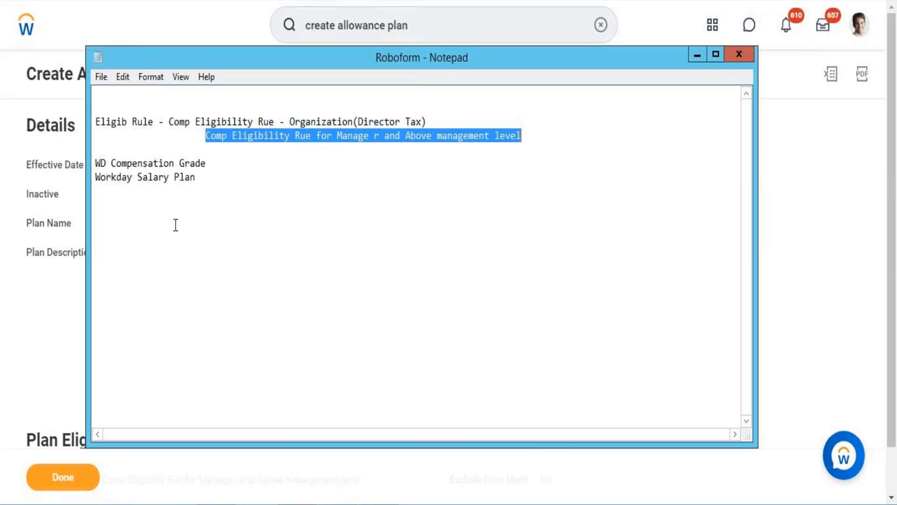
{"action": "left_click", "coordinate": [205, 183]}
{"action": "key", "text": "Return"}
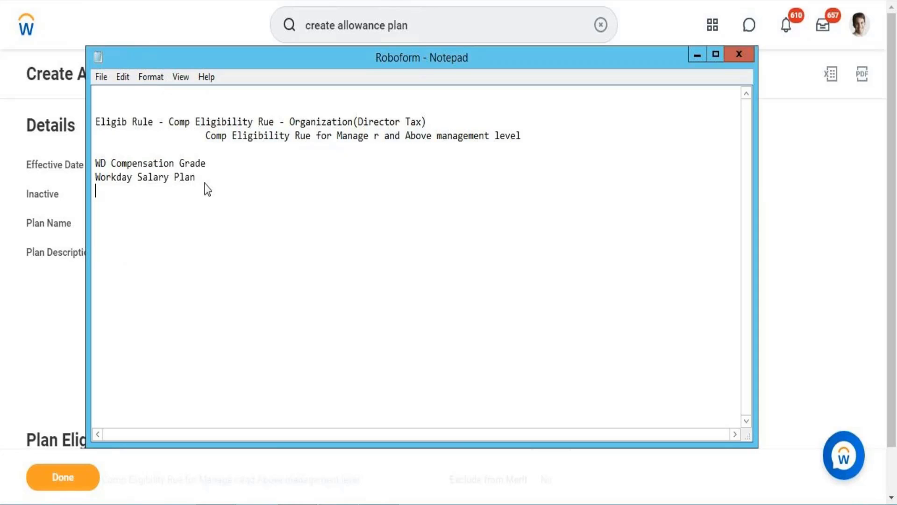
{"action": "key", "text": "ctrl+v"}
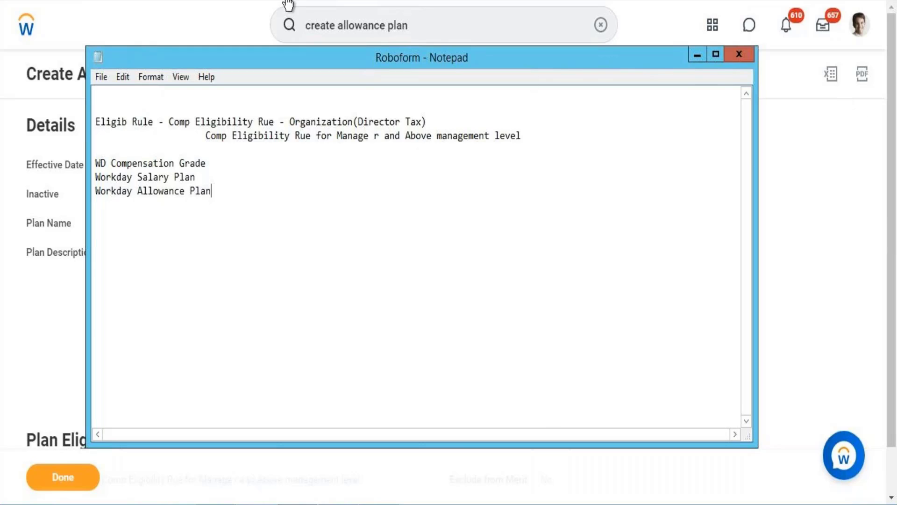
{"action": "left_click", "coordinate": [697, 55]}
- Search for "create compensation packa" and open the Create Compensation Package task
{"action": "left_click", "coordinate": [348, 25]}
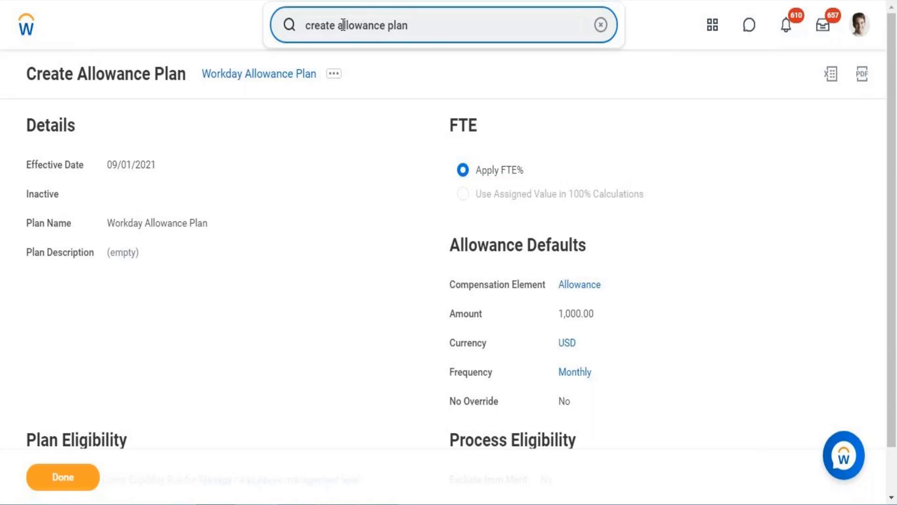
{"action": "left_click_drag", "start_coordinate": [337, 25], "coordinate": [449, 46]}
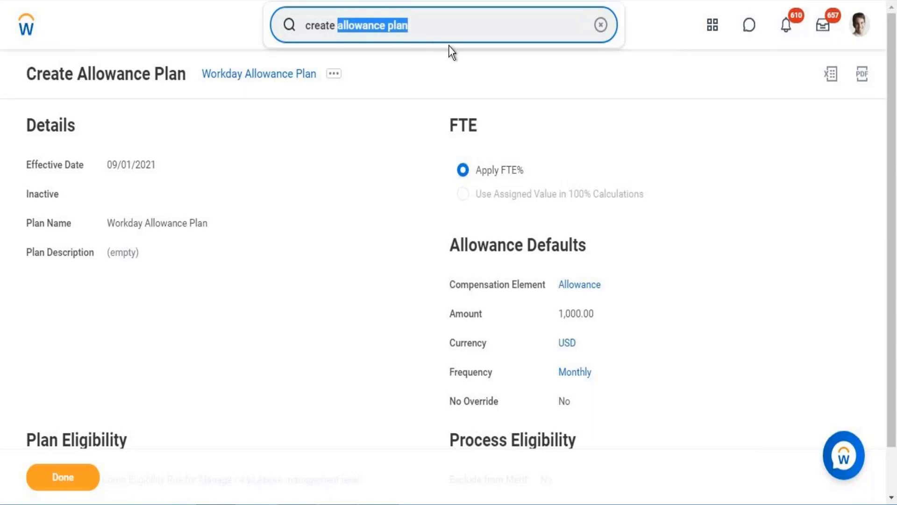
{"action": "type", "text": "c"}
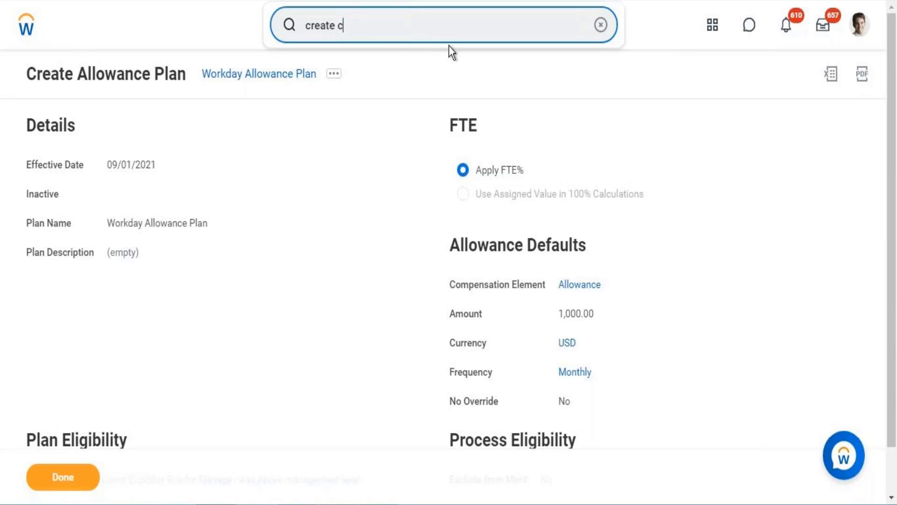
{"action": "type", "text": "ompensation"}
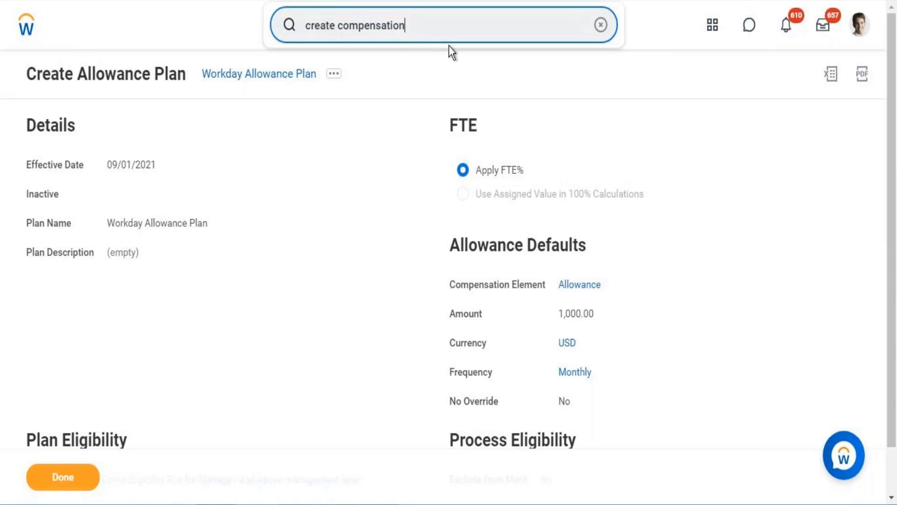
{"action": "type", "text": " packa"}
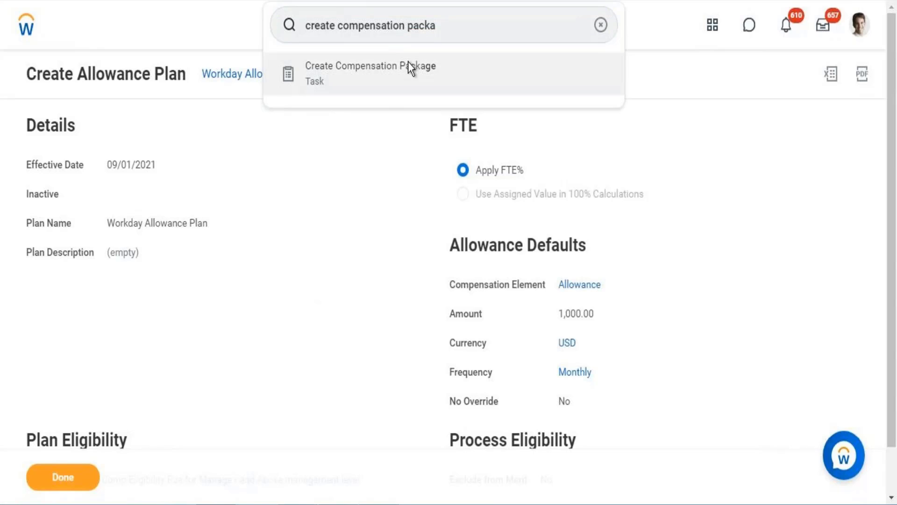
{"action": "left_click", "coordinate": [408, 64]}
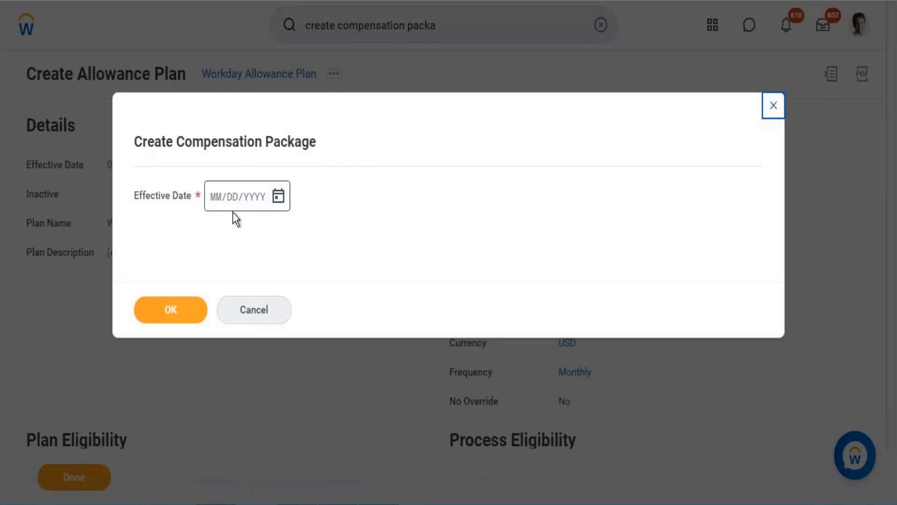
- Set the compensation package's effective date to 09/01/2021 and continue to the package form
{"action": "left_click", "coordinate": [278, 196]}
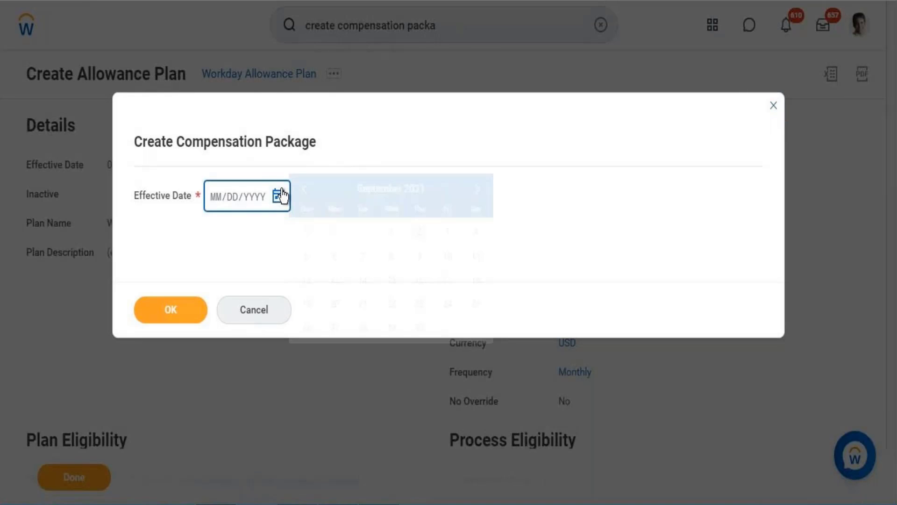
{"action": "left_click", "coordinate": [393, 234]}
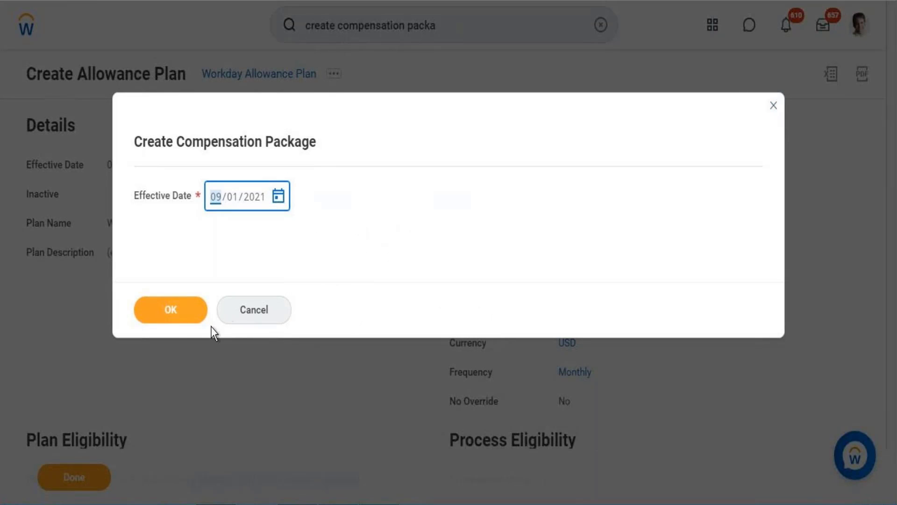
{"action": "left_click", "coordinate": [175, 313]}
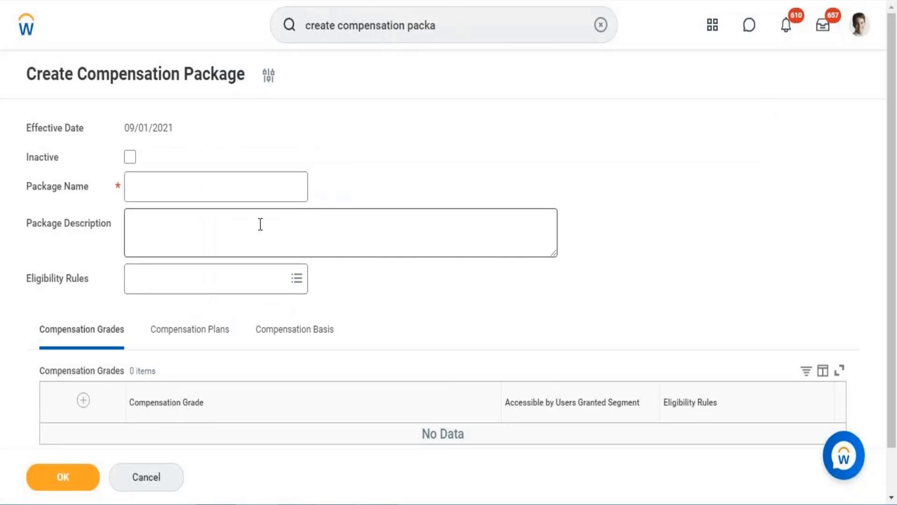
- Name the compensation package Workday Compensation Package
{"action": "left_click", "coordinate": [204, 192]}
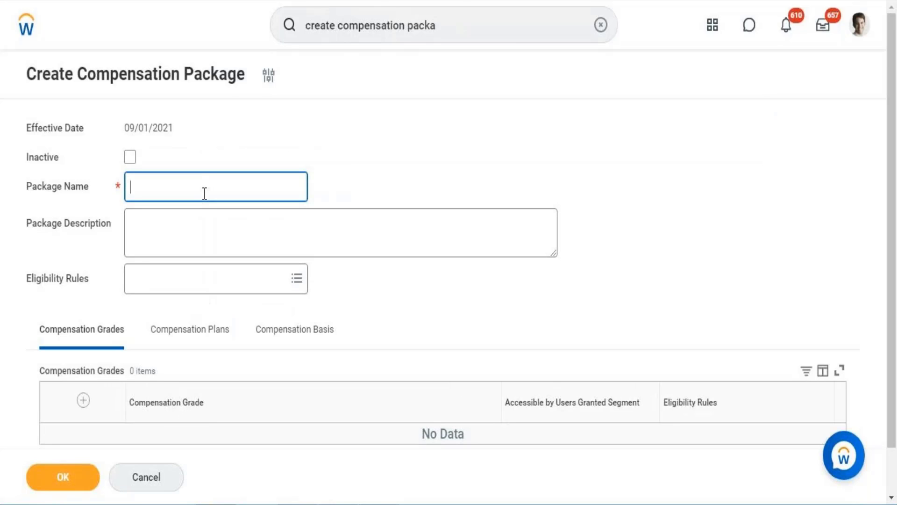
{"action": "type", "text": "Workday Compensation "}
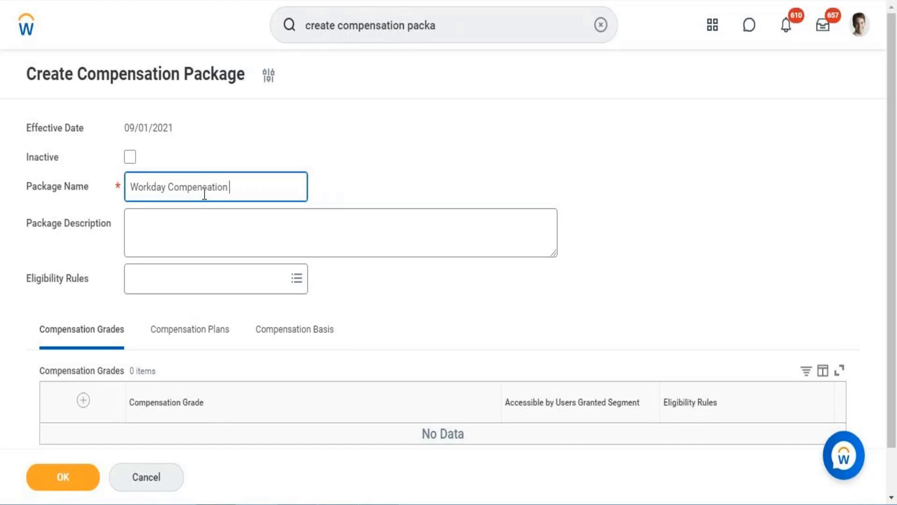
{"action": "type", "text": "Package"}
- Copy the rule name "Comp Eligibility Rue - Organization(Director Tax)" from the Notepad notes and return to Workday
{"action": "left_click", "coordinate": [291, 504]}
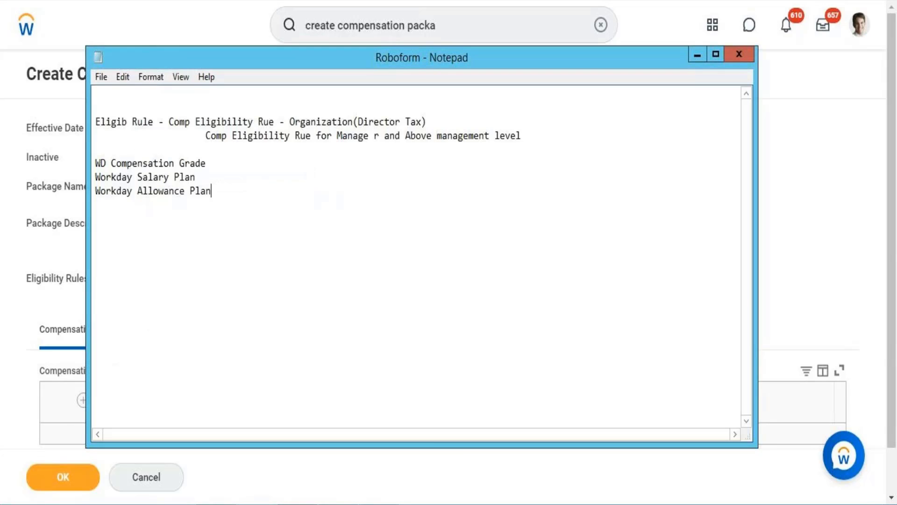
{"action": "key", "text": "Up"}
{"action": "key", "text": "Up"}
{"action": "key", "text": "Up"}
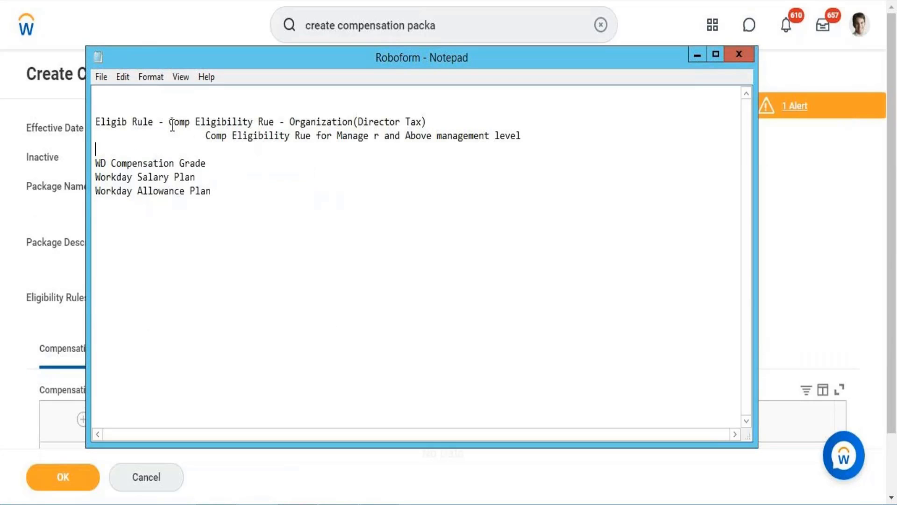
{"action": "left_click_drag", "start_coordinate": [171, 126], "coordinate": [430, 125]}
{"action": "key", "text": "ctrl+c"}
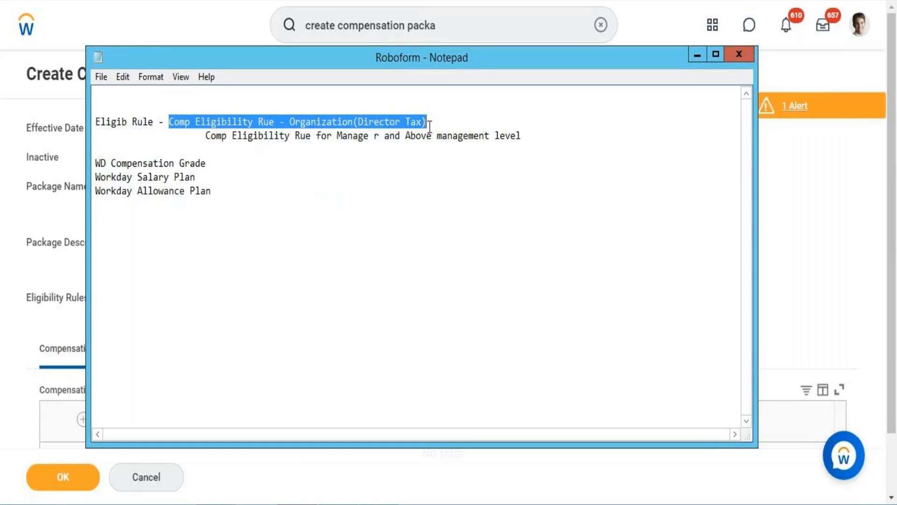
{"action": "left_click", "coordinate": [298, 504]}
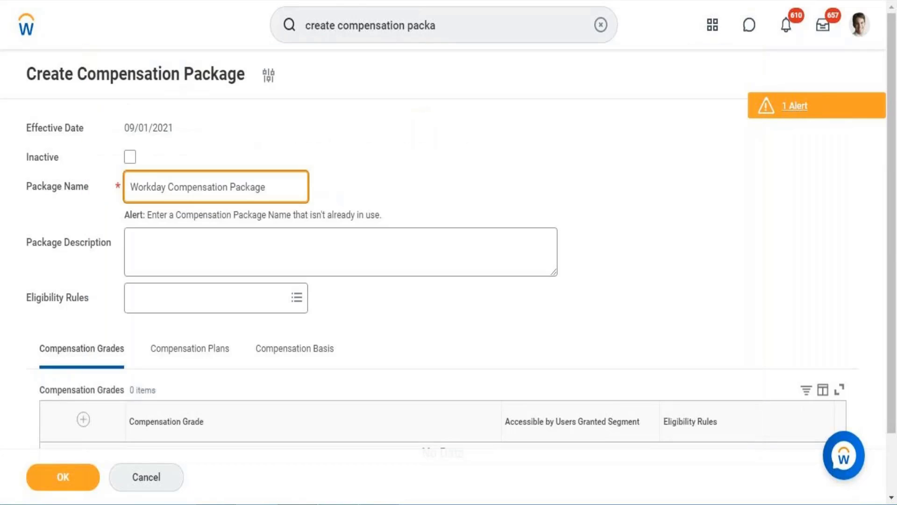
- Set the compensation package's eligibility rule to Comp Eligibility Rue - Organization(Director Tax)
{"action": "left_click", "coordinate": [165, 302]}
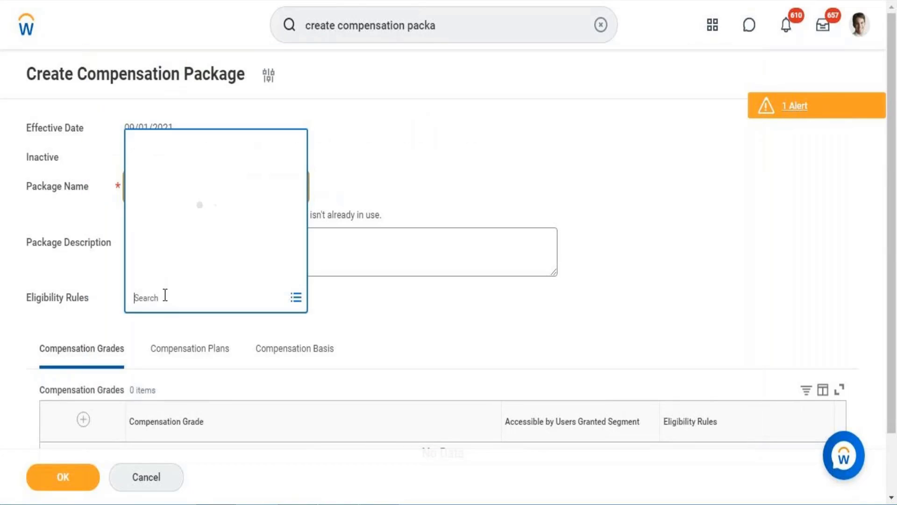
{"action": "key", "text": "ctrl+v"}
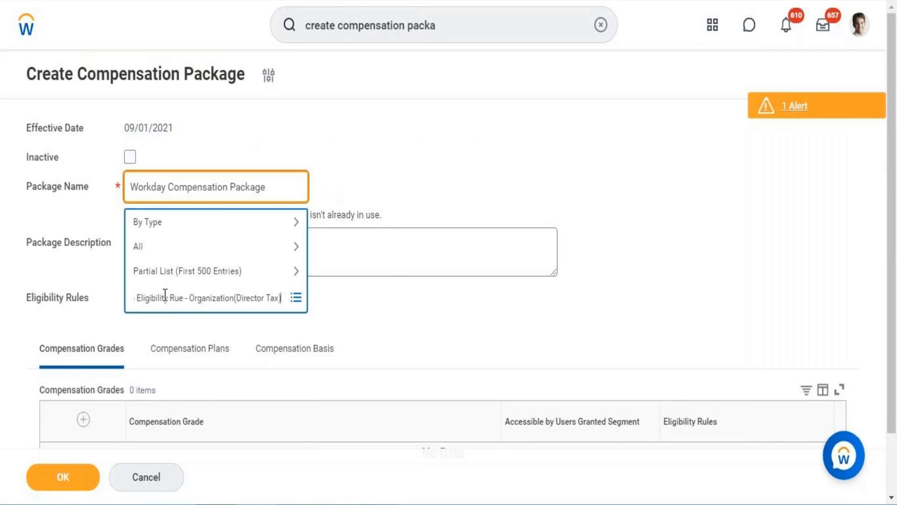
{"action": "key", "text": "Return"}
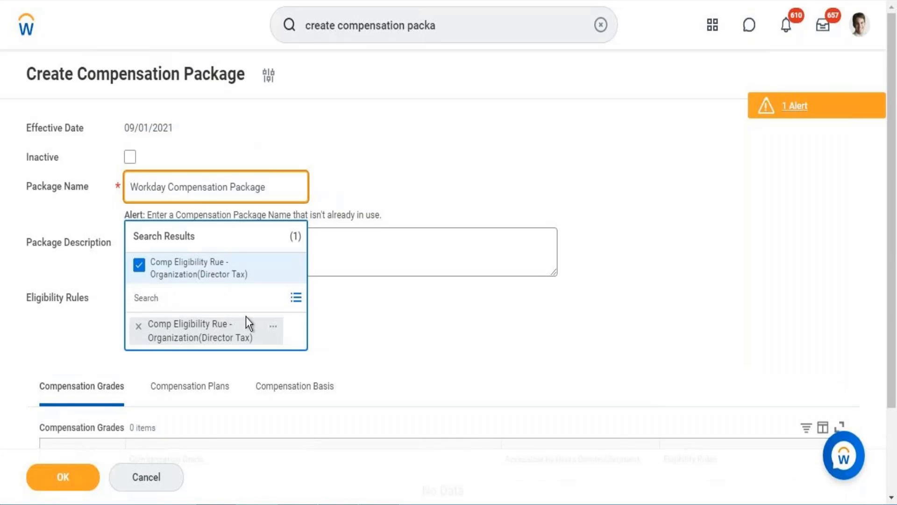
{"action": "left_click", "coordinate": [384, 338]}
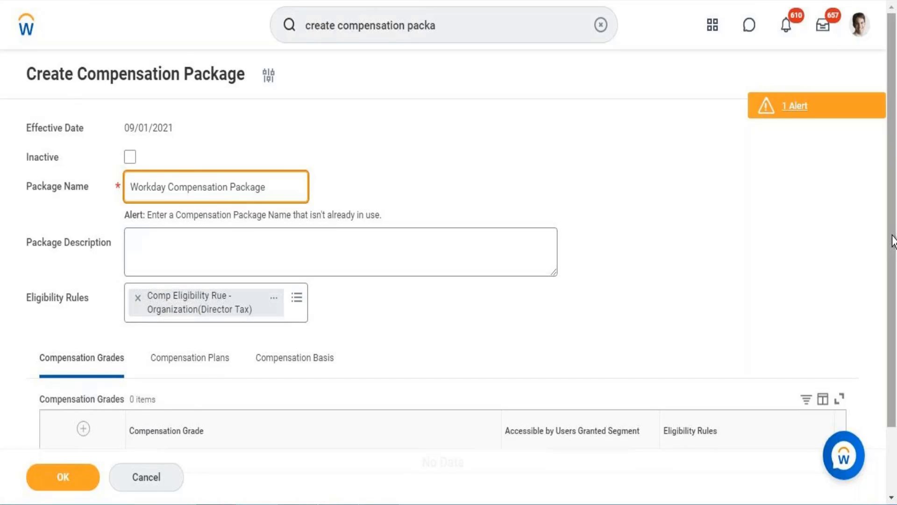
- Add a compensation grade row to the package, and copy the name WD Compensation Grade from the Notepad notes
{"action": "scroll", "coordinate": [601, 365], "scroll_direction": "down", "scroll_amount": 2}
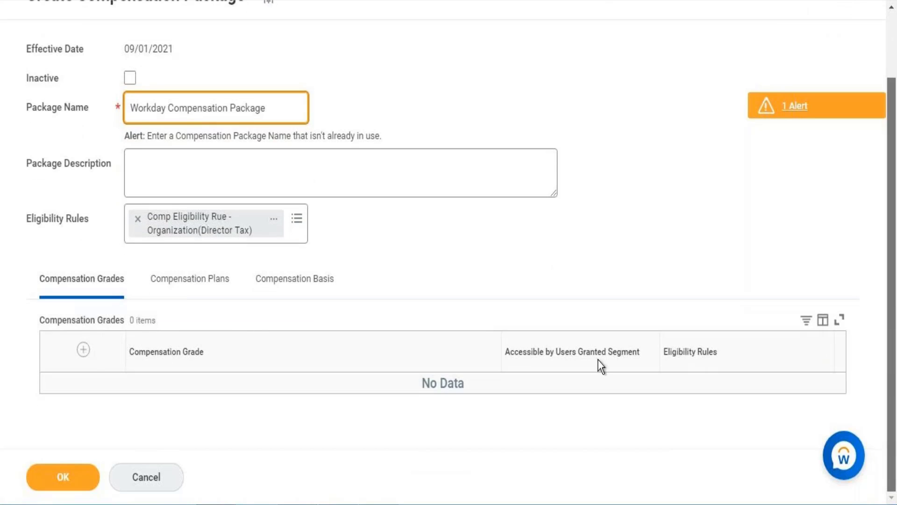
{"action": "left_click", "coordinate": [82, 353]}
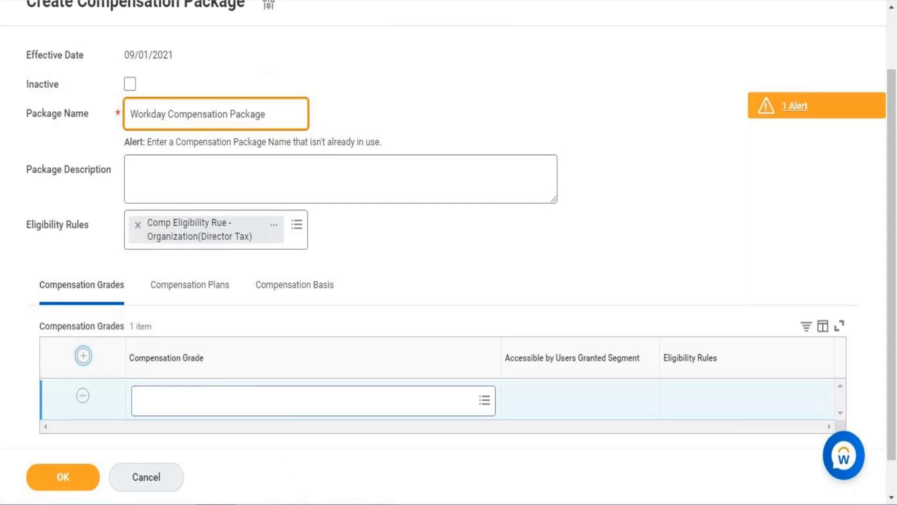
{"action": "key", "text": "alt+Tab"}
{"action": "left_click", "coordinate": [196, 186]}
{"action": "left_click_drag", "start_coordinate": [211, 165], "coordinate": [96, 164]}
{"action": "right_click", "coordinate": [102, 167]}
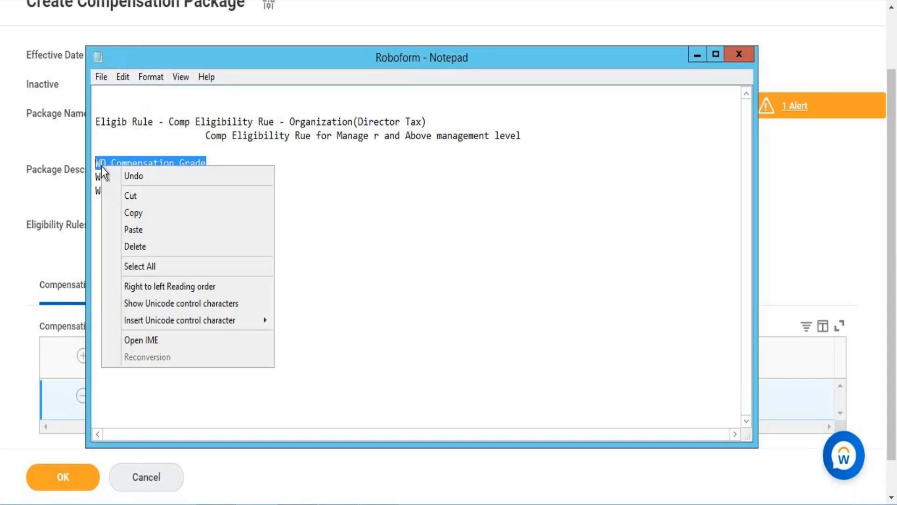
{"action": "left_click", "coordinate": [127, 214]}
{"action": "key", "text": "alt+Tab"}
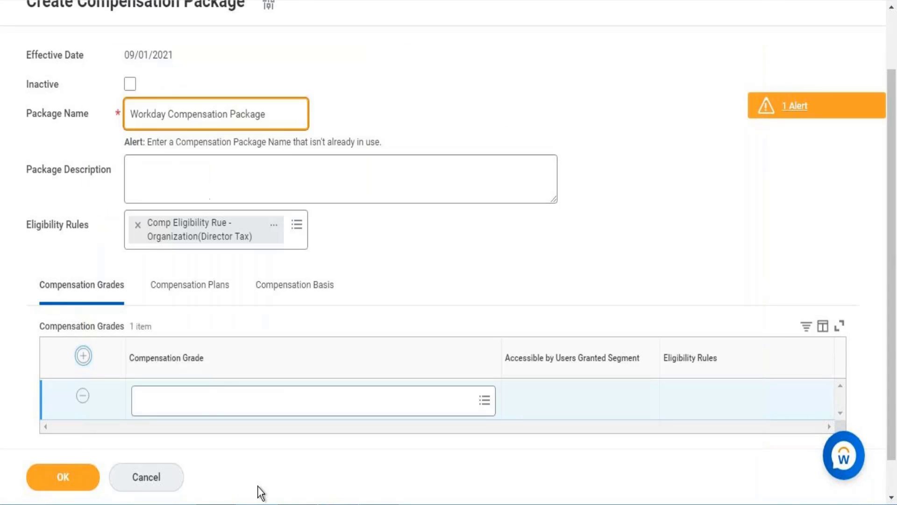
- Assign WD Compensation Grade in the package's new compensation grade row
{"action": "left_click", "coordinate": [176, 401]}
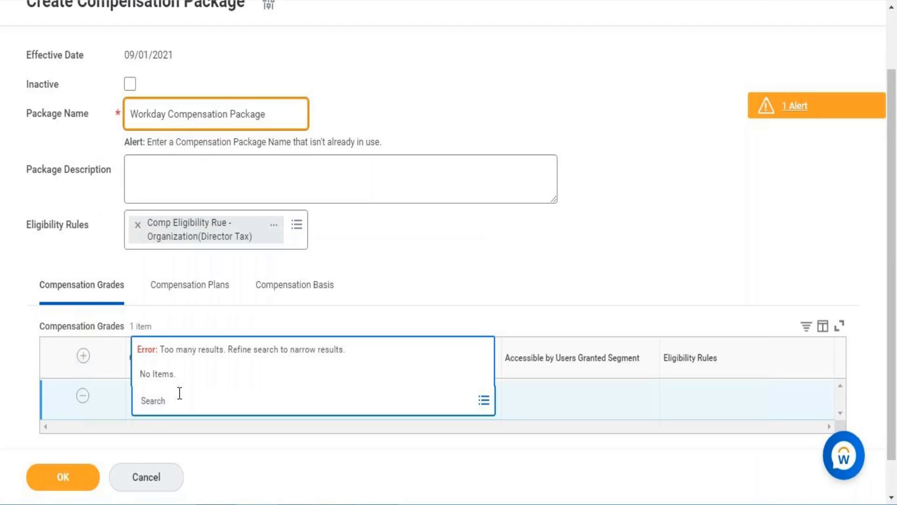
{"action": "key", "text": "ctrl+v"}
{"action": "key", "text": "Return"}
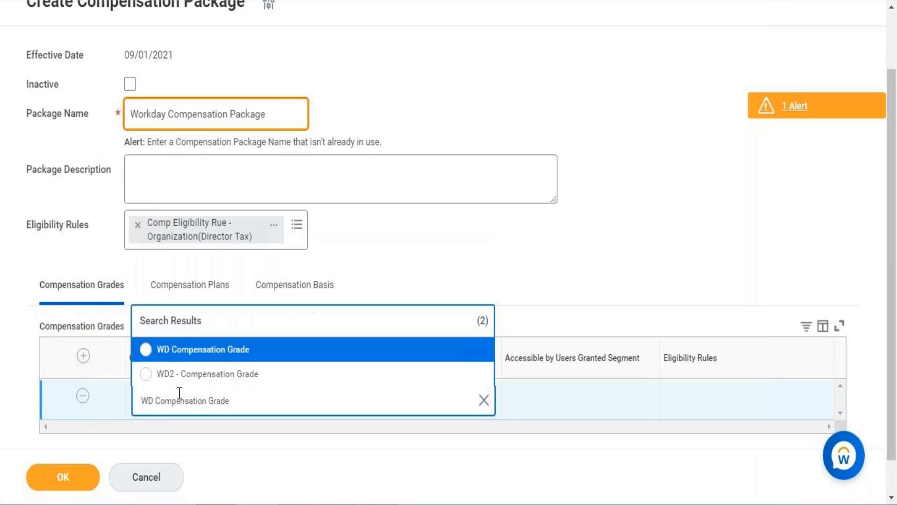
{"action": "left_click", "coordinate": [226, 352]}
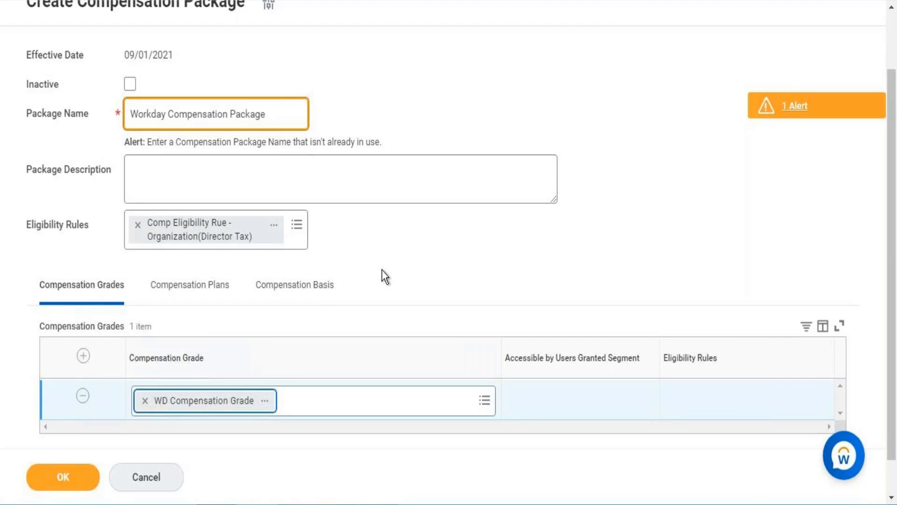
- Add two empty compensation plan rows to the package
{"action": "left_click", "coordinate": [209, 281]}
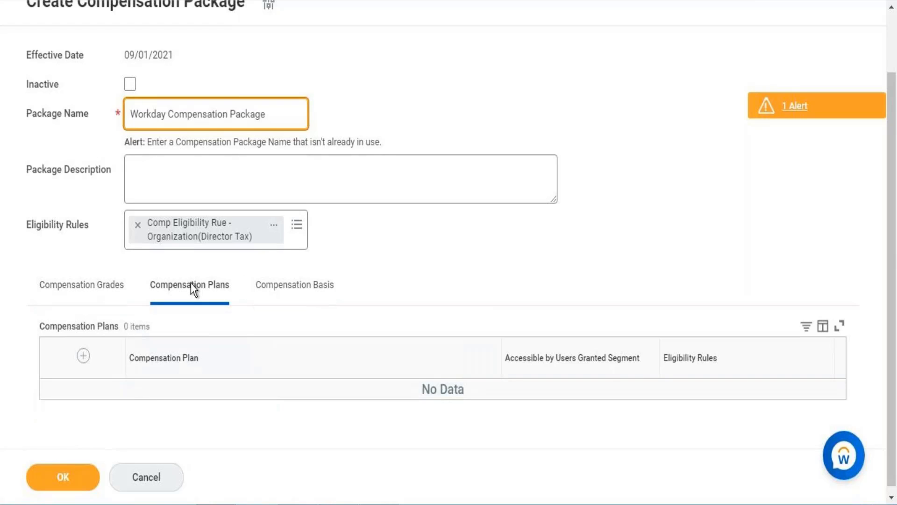
{"action": "left_click", "coordinate": [83, 351]}
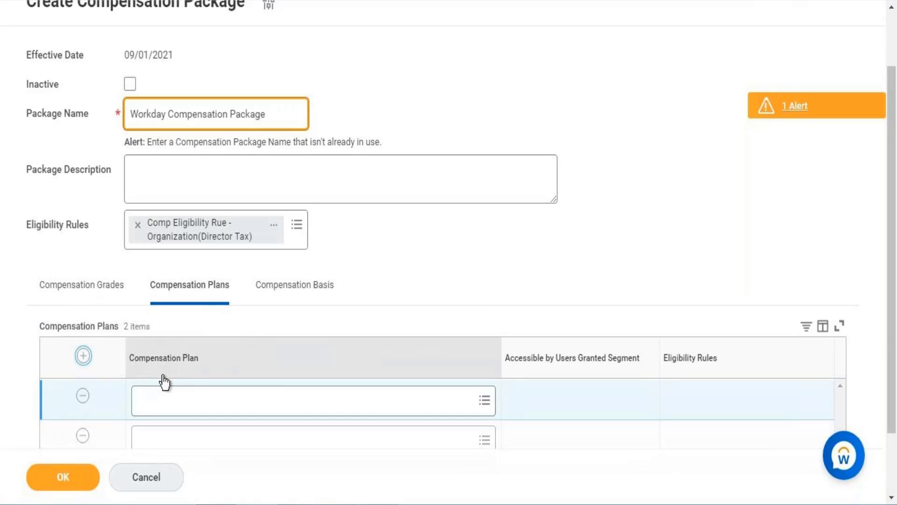
{"action": "scroll", "coordinate": [230, 344], "scroll_direction": "down", "scroll_amount": 2}
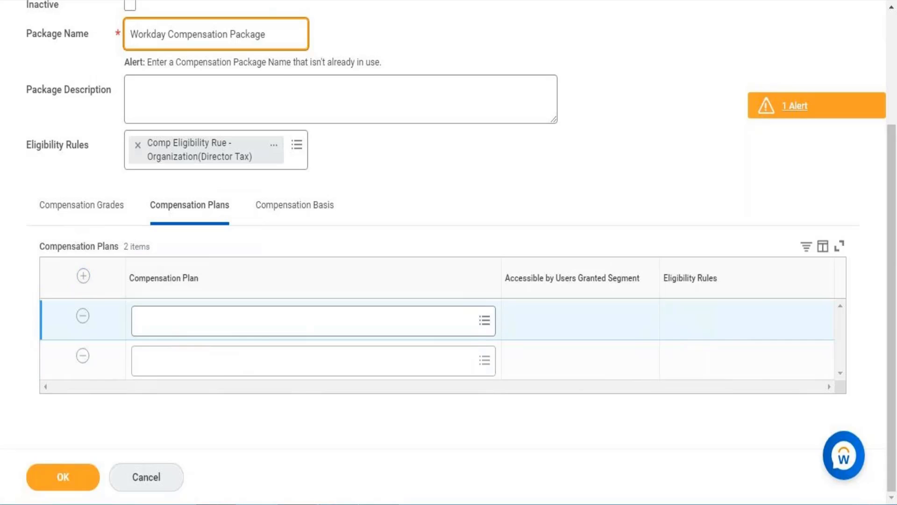
- Copy the name Workday Salary Plan from the Notepad notes and return to Workday
{"action": "key", "text": "alt+Tab"}
{"action": "left_click", "coordinate": [208, 189]}
{"action": "left_click_drag", "start_coordinate": [194, 176], "coordinate": [95, 179]}
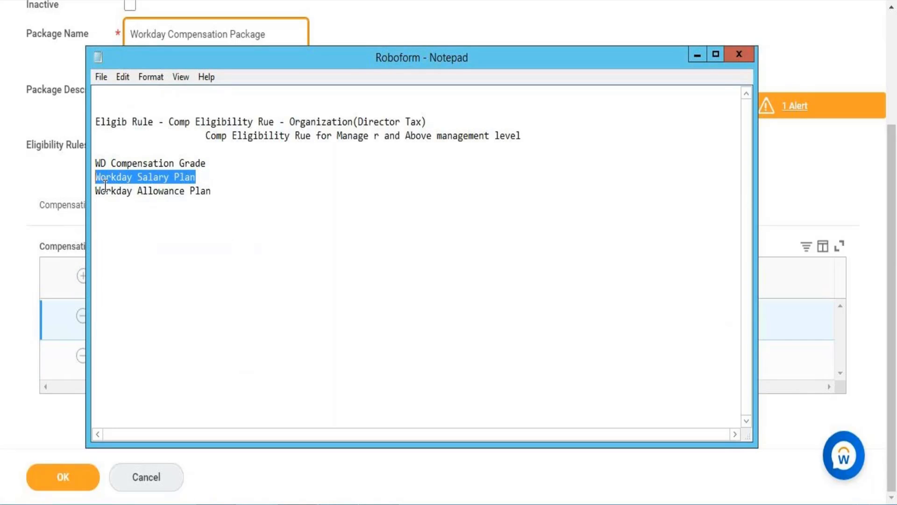
{"action": "right_click", "coordinate": [109, 178]}
{"action": "left_click", "coordinate": [164, 227]}
{"action": "left_click", "coordinate": [697, 55]}
- Assign Workday Salary Plan in the first compensation plan row
{"action": "left_click", "coordinate": [194, 321]}
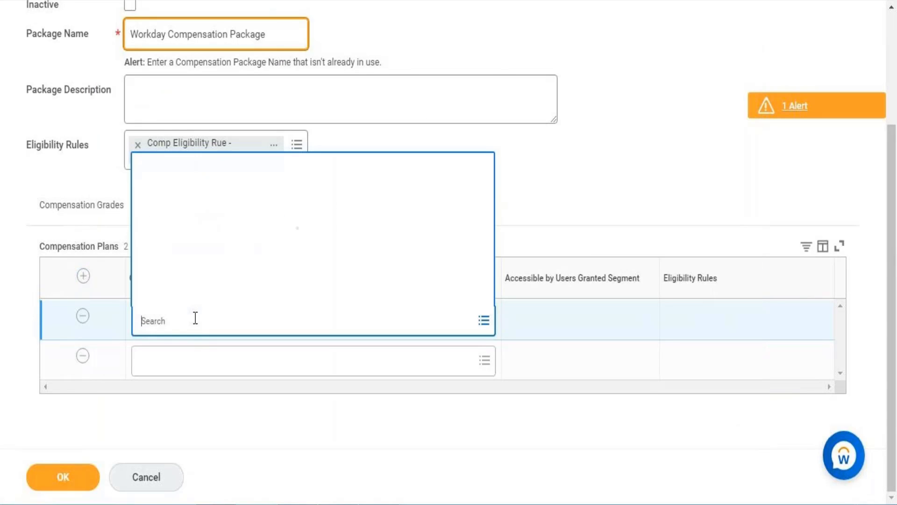
{"action": "key", "text": "Return"}
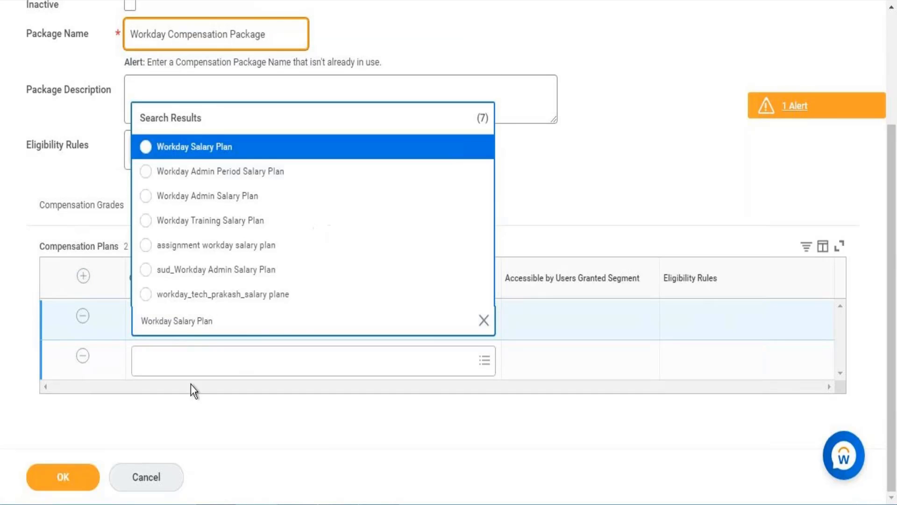
{"action": "left_click", "coordinate": [220, 149]}
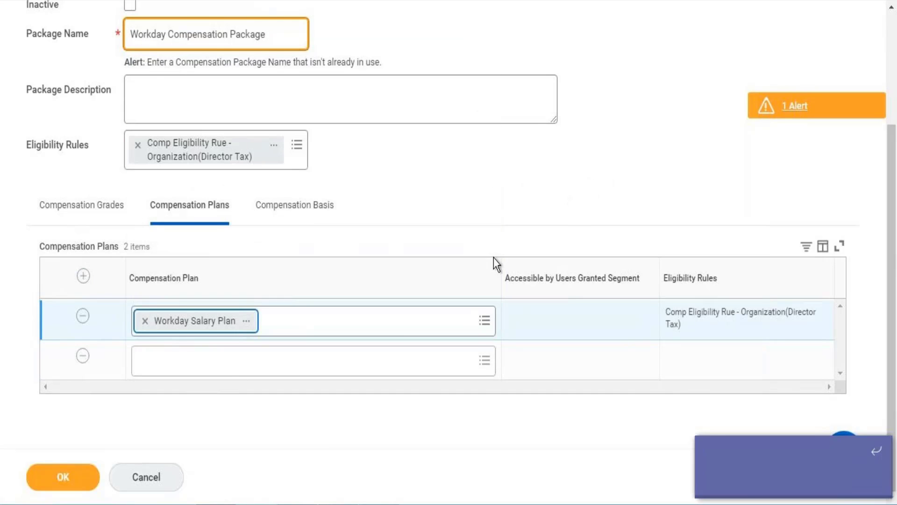
- Copy the name Workday Allowance Plan from the Notepad notes and assign that plan in the second compensation plan row
{"action": "key", "text": "alt+Tab"}
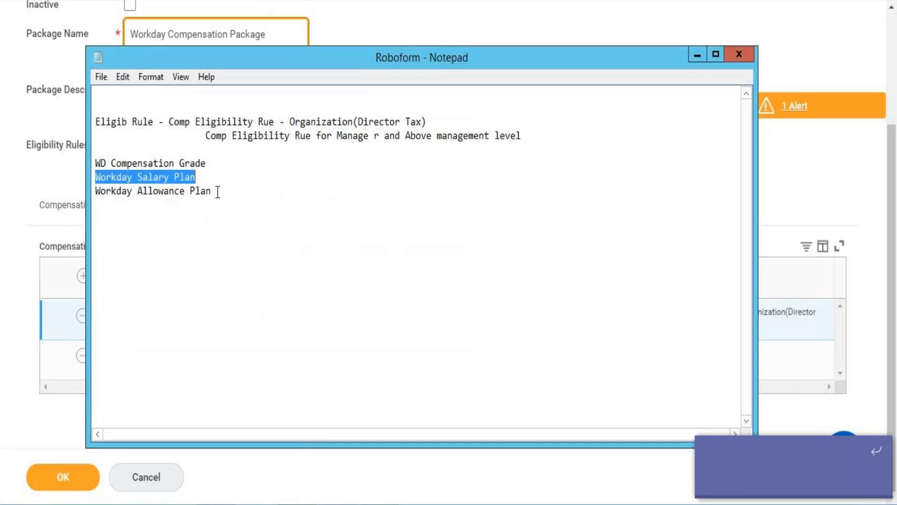
{"action": "left_click_drag", "start_coordinate": [216, 190], "coordinate": [80, 186]}
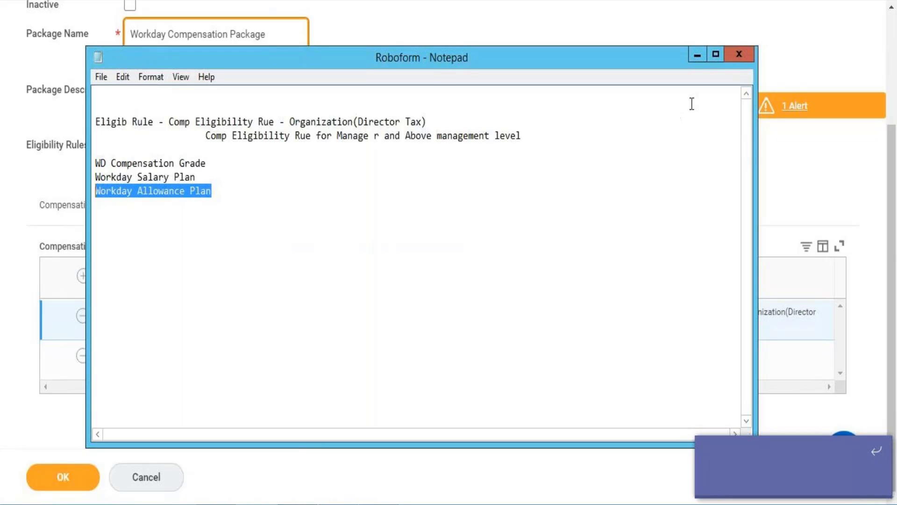
{"action": "left_click", "coordinate": [698, 65]}
{"action": "left_click", "coordinate": [177, 360]}
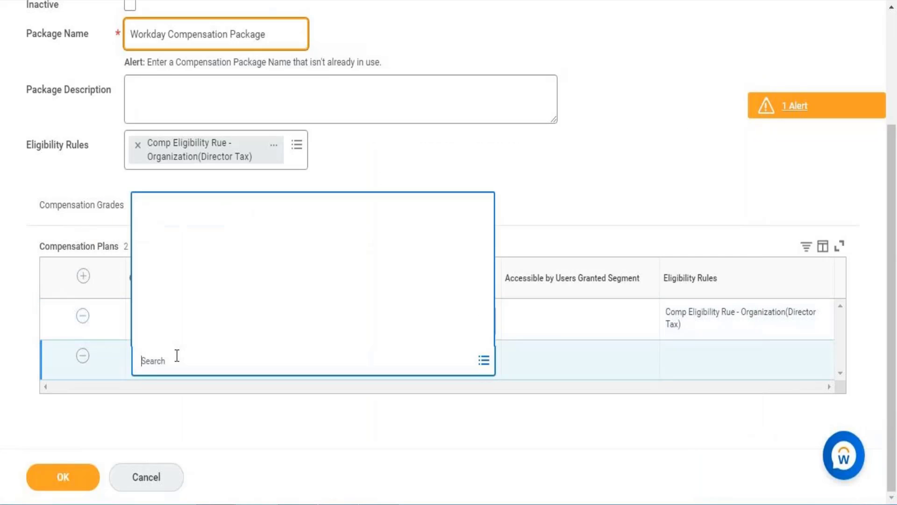
{"action": "key", "text": "ctrl+v"}
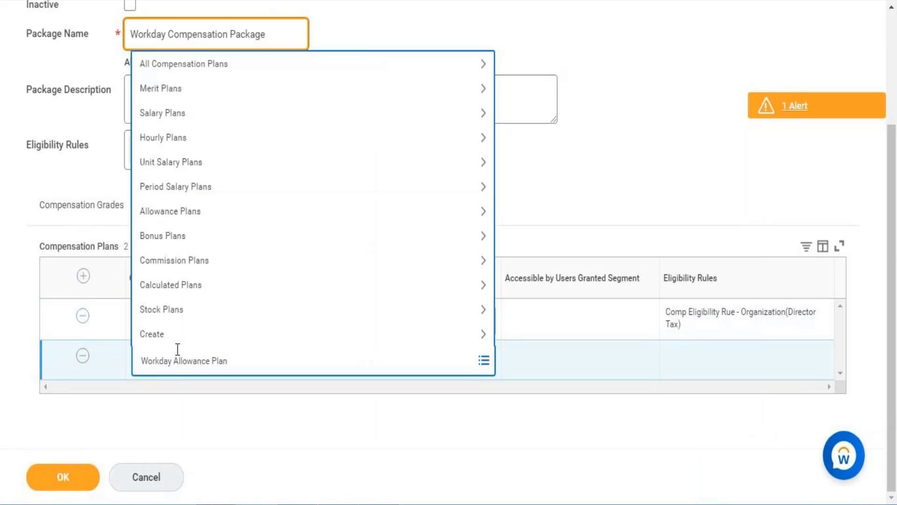
{"action": "key", "text": "Return"}
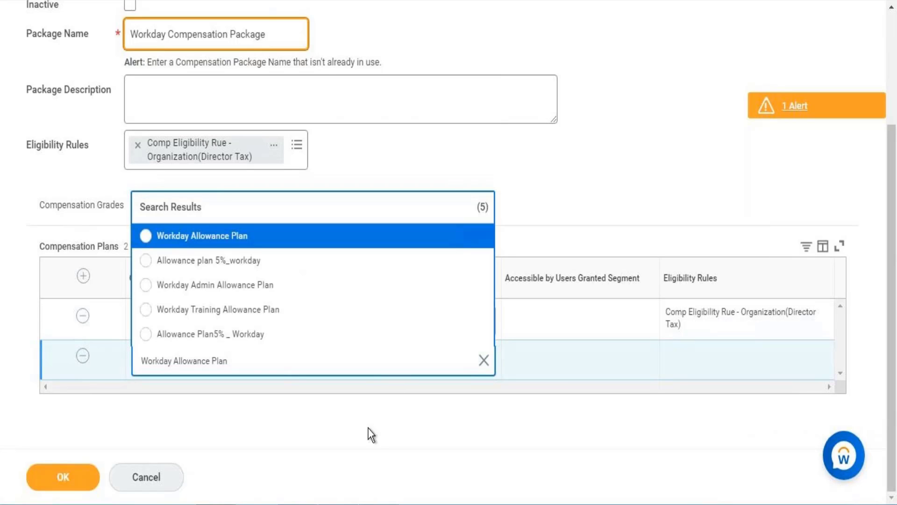
{"action": "left_click", "coordinate": [260, 239]}
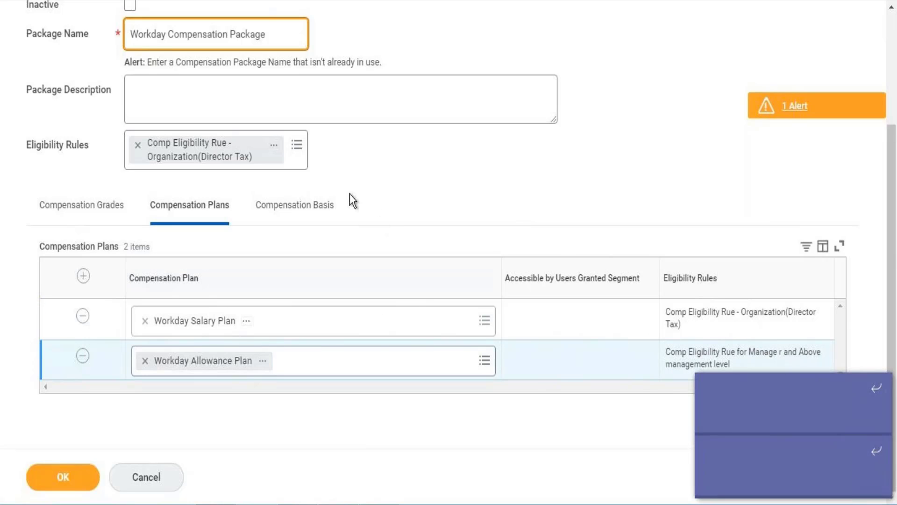
- Check the package's compensation grade and both plans, and try to submit the package under the name Workday Compensation Package
{"action": "scroll", "coordinate": [304, 196], "scroll_direction": "up", "scroll_amount": 2}
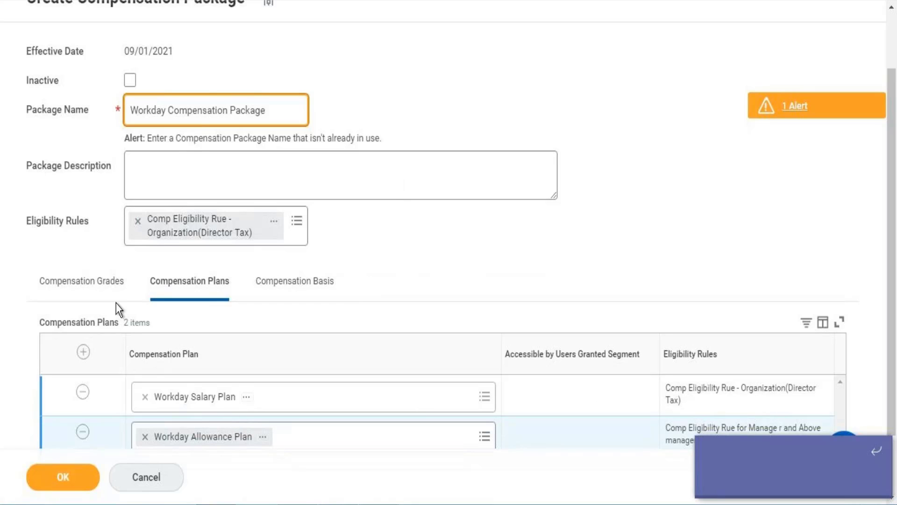
{"action": "left_click", "coordinate": [86, 286]}
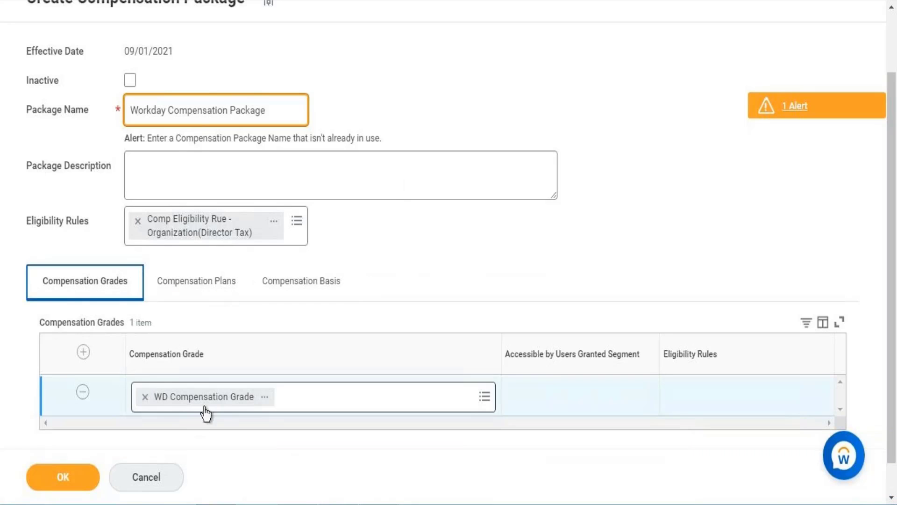
{"action": "left_click", "coordinate": [185, 295]}
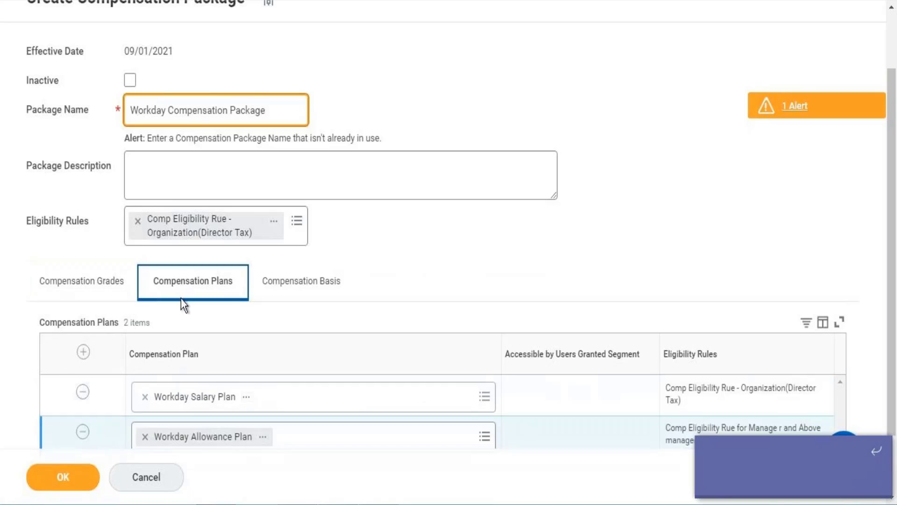
{"action": "scroll", "coordinate": [225, 404], "scroll_direction": "down", "scroll_amount": 2}
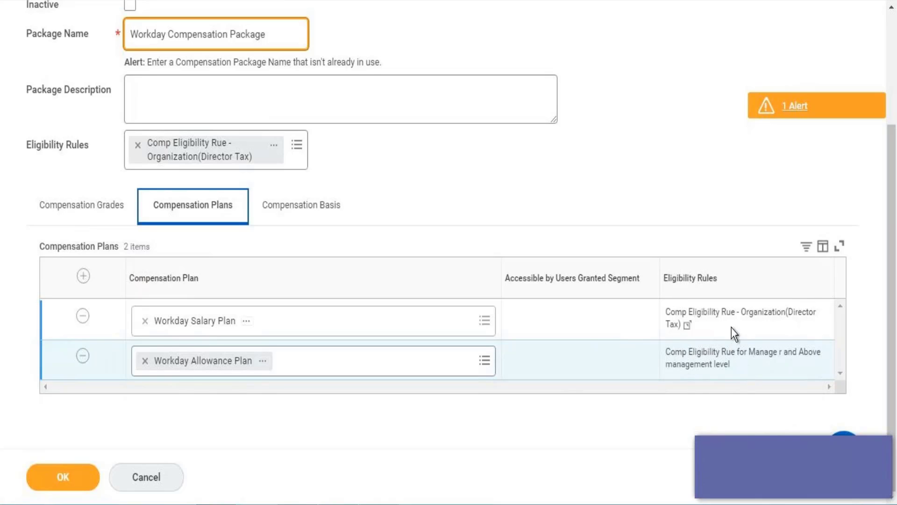
{"action": "left_click", "coordinate": [61, 475]}
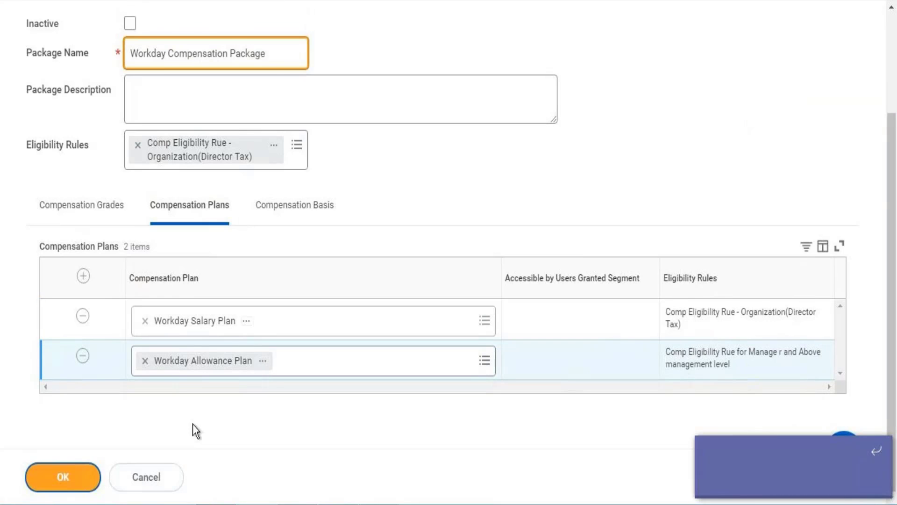
{"action": "left_click", "coordinate": [80, 477]}
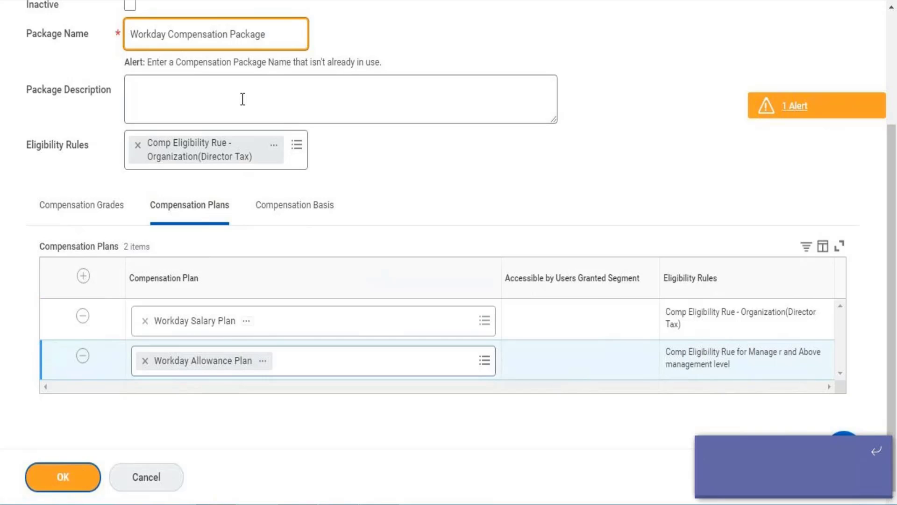
- Rename the compensation package as WD Compensation Package and submit it
{"action": "left_click", "coordinate": [166, 36]}
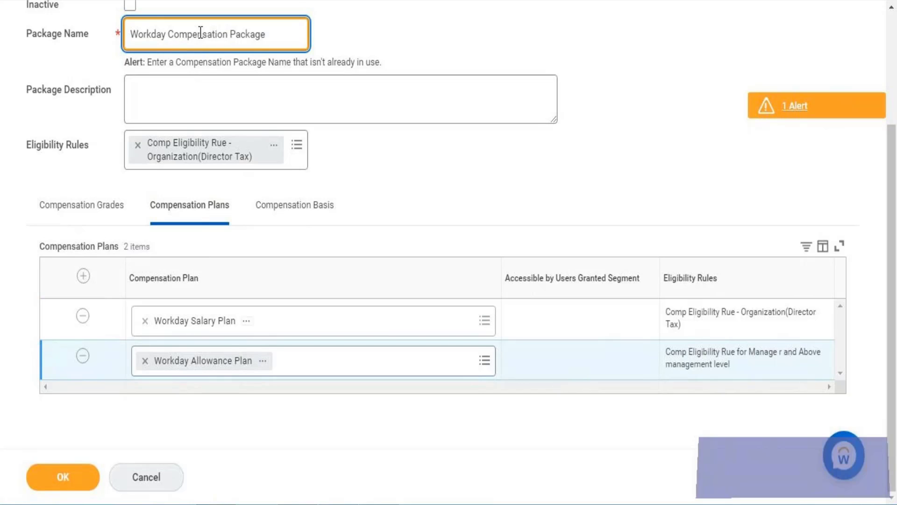
{"action": "left_click_drag", "start_coordinate": [168, 34], "coordinate": [140, 36]}
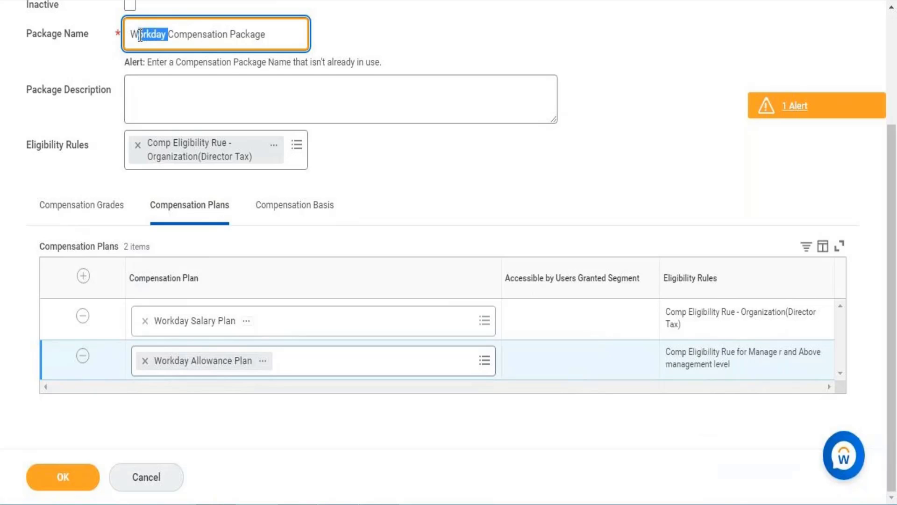
{"action": "type", "text": "D"}
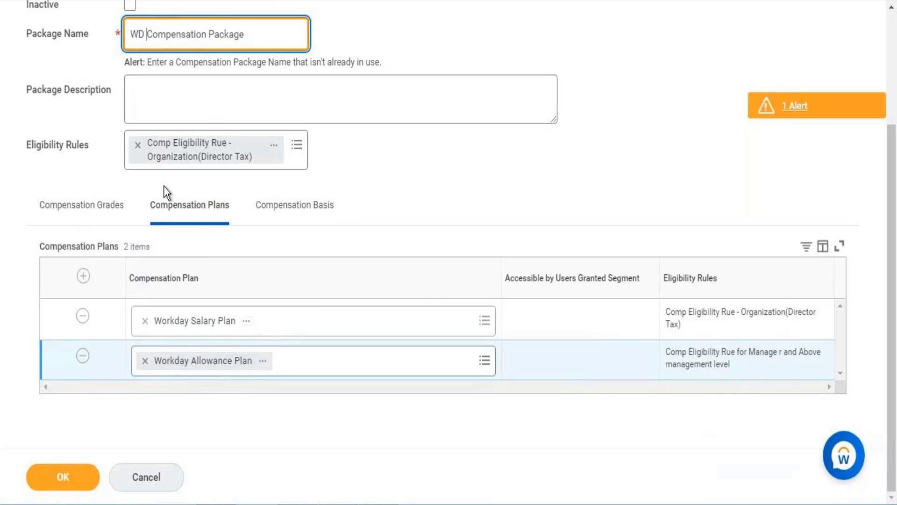
{"action": "left_click", "coordinate": [61, 476]}
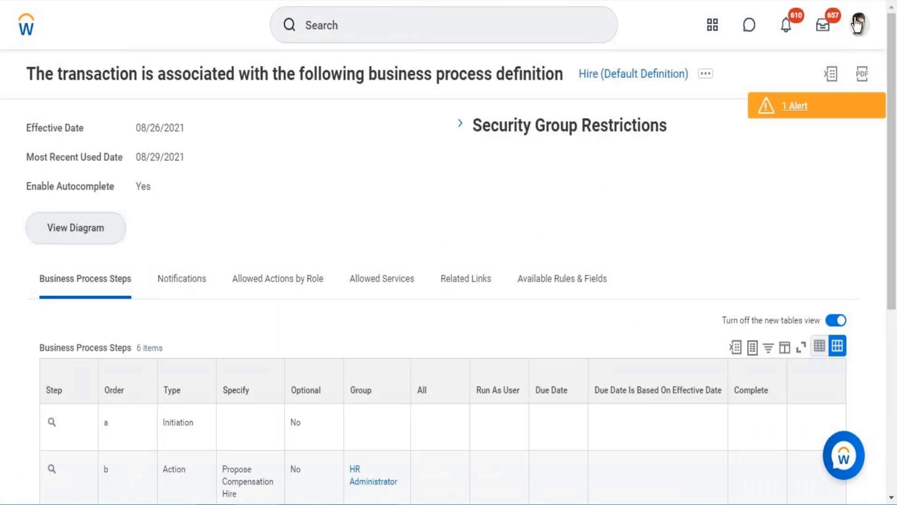
- Open the Management Compensation Package from the compensation details in the IT Operations manager's worker profile
{"action": "left_click", "coordinate": [857, 23]}
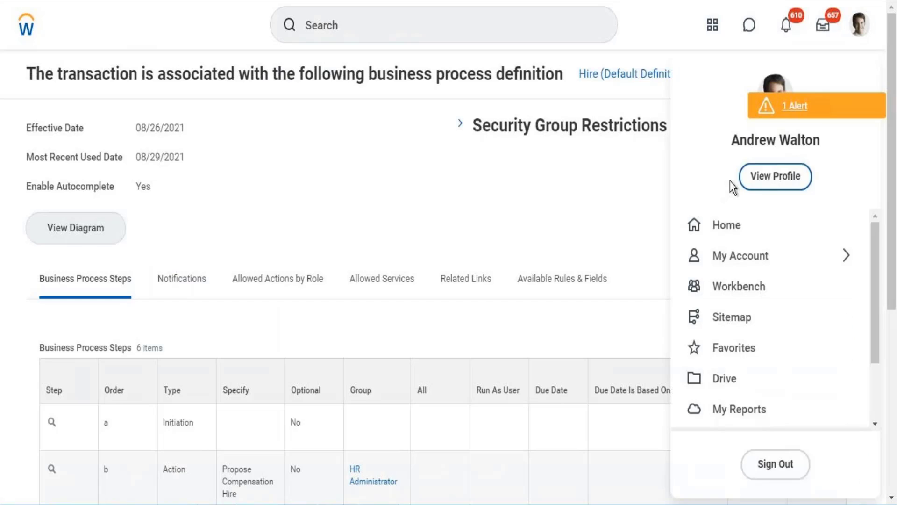
{"action": "left_click", "coordinate": [765, 179]}
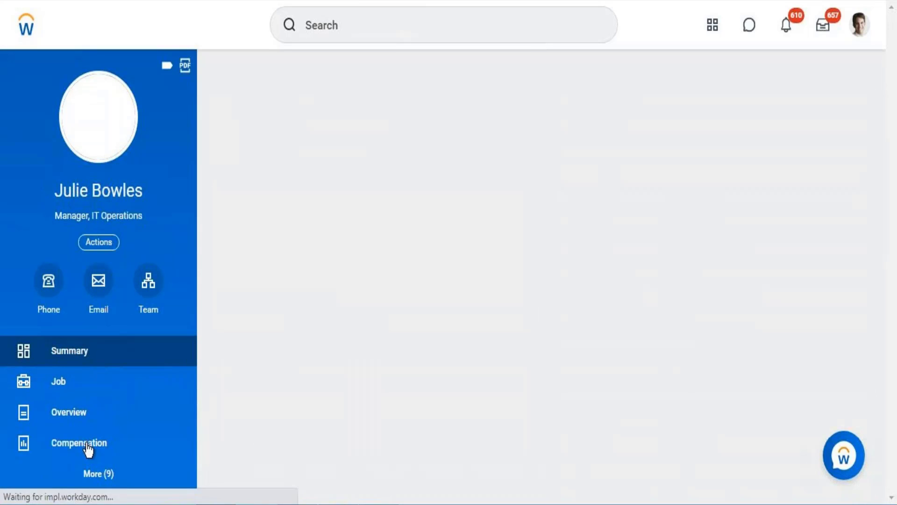
{"action": "left_click", "coordinate": [60, 451]}
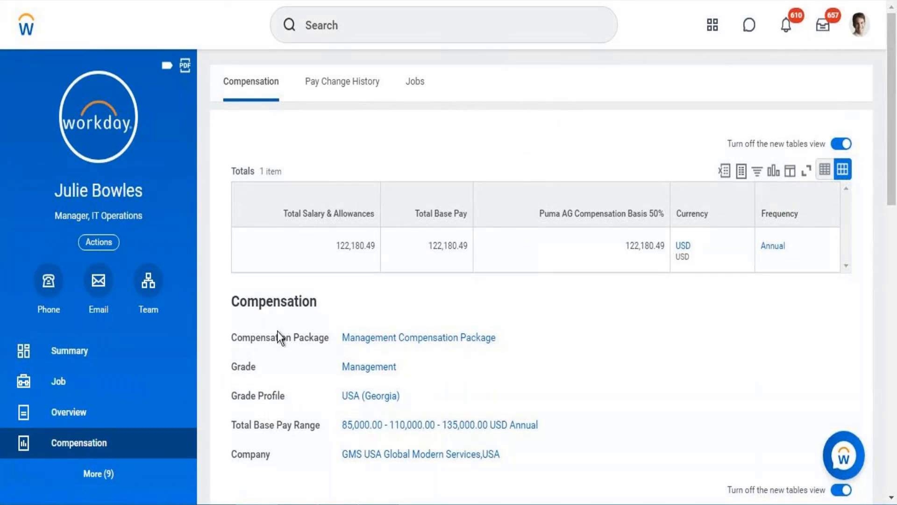
{"action": "left_click", "coordinate": [415, 347]}
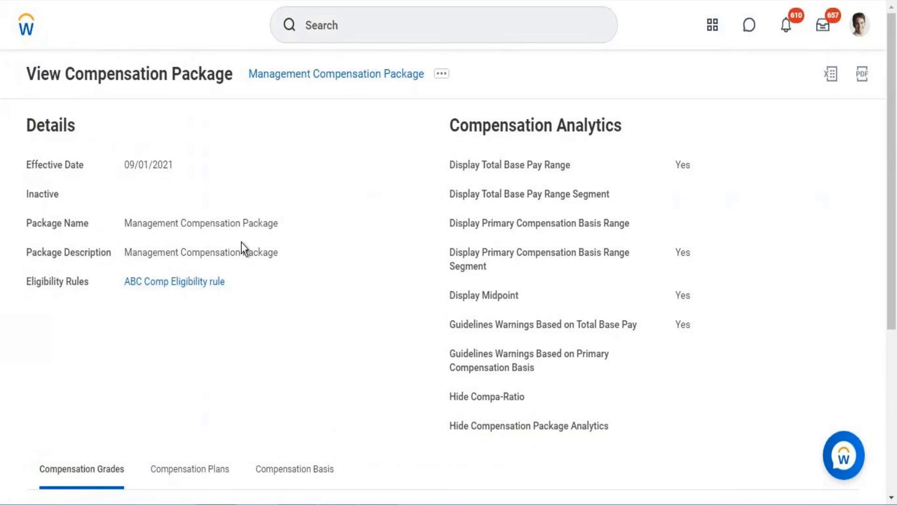
- Examine the compensation grades and compensation plans in the Management Compensation Package, along with their eligibility rules
{"action": "scroll", "coordinate": [895, 238], "scroll_direction": "down", "scroll_amount": 1}
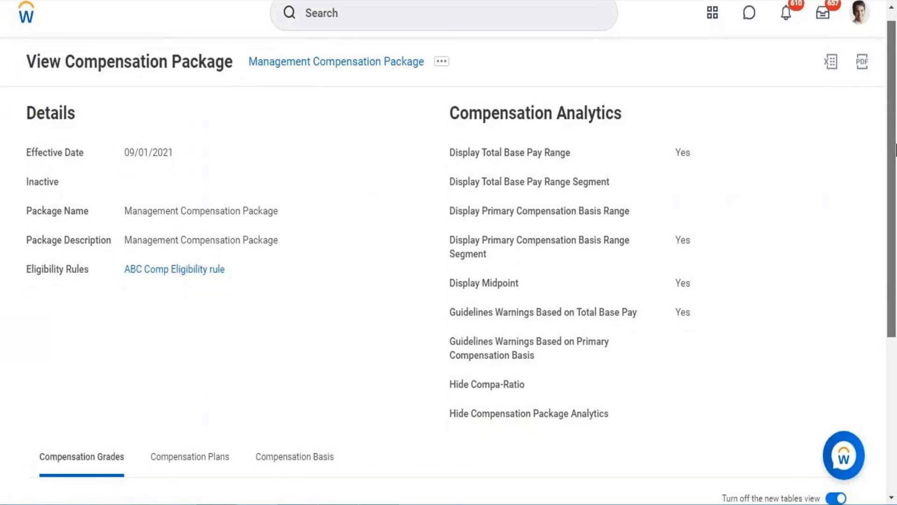
{"action": "scroll", "coordinate": [895, 239], "scroll_direction": "down", "scroll_amount": 4}
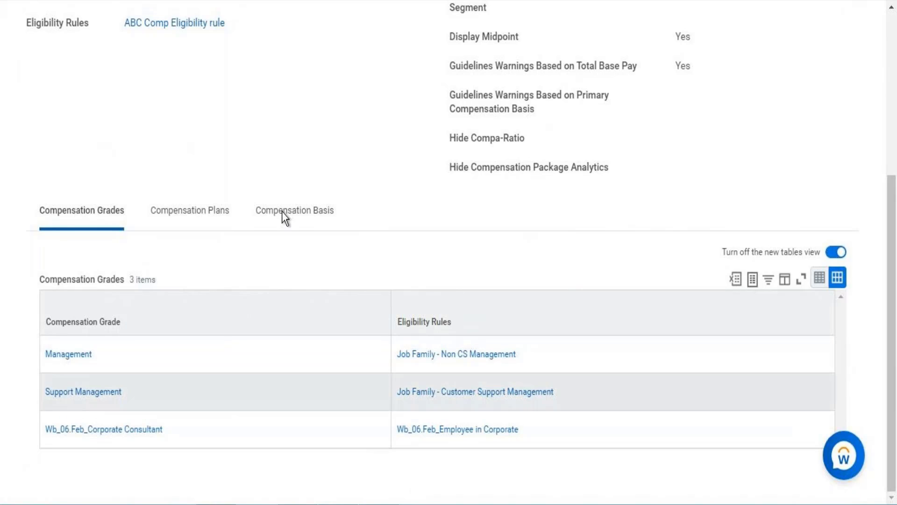
{"action": "left_click", "coordinate": [192, 214]}
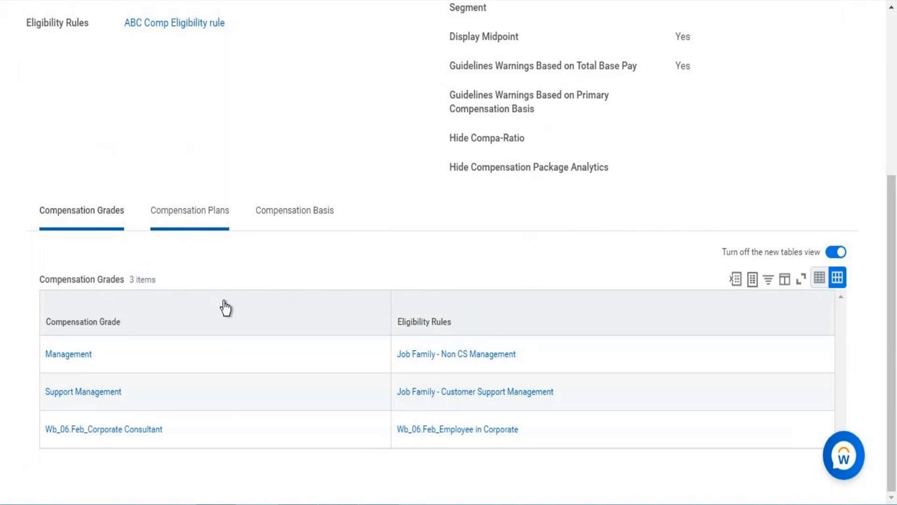
{"action": "scroll", "coordinate": [255, 159], "scroll_direction": "down", "scroll_amount": 2}
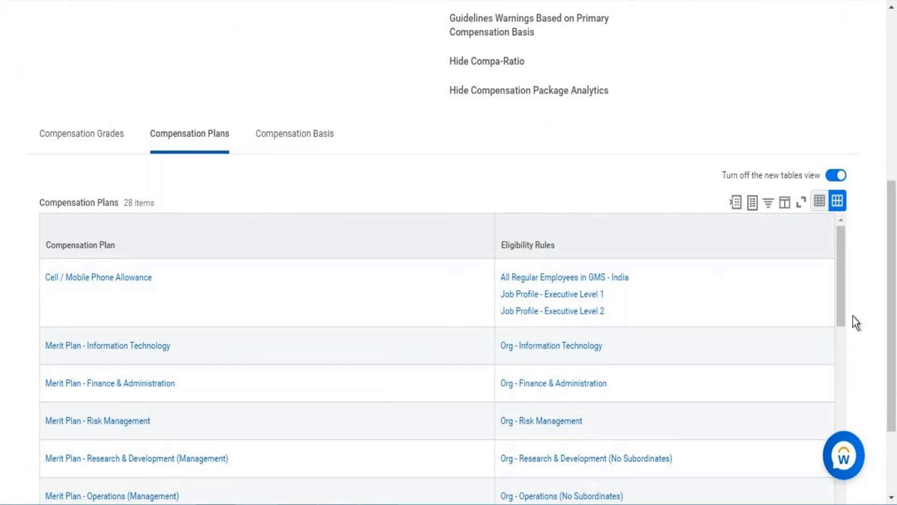
{"action": "left_click_drag", "start_coordinate": [838, 282], "coordinate": [821, 504]}
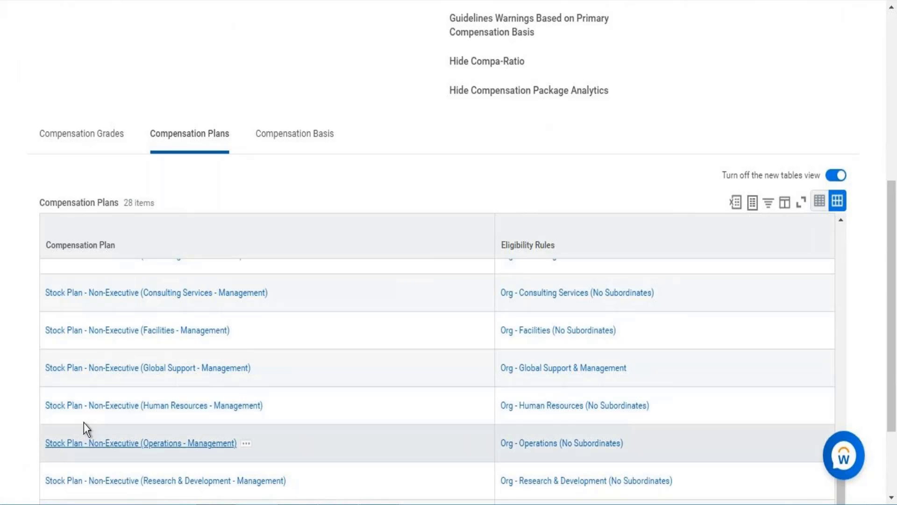
{"action": "scroll", "coordinate": [100, 426], "scroll_direction": "down", "scroll_amount": 2}
{"action": "scroll", "coordinate": [117, 425], "scroll_direction": "down", "scroll_amount": 1}
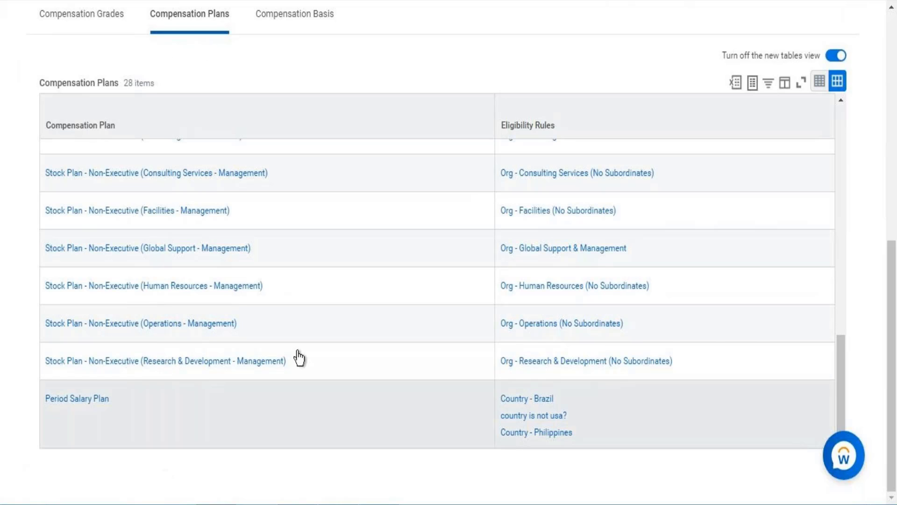
{"action": "scroll", "coordinate": [188, 405], "scroll_direction": "up", "scroll_amount": 2}
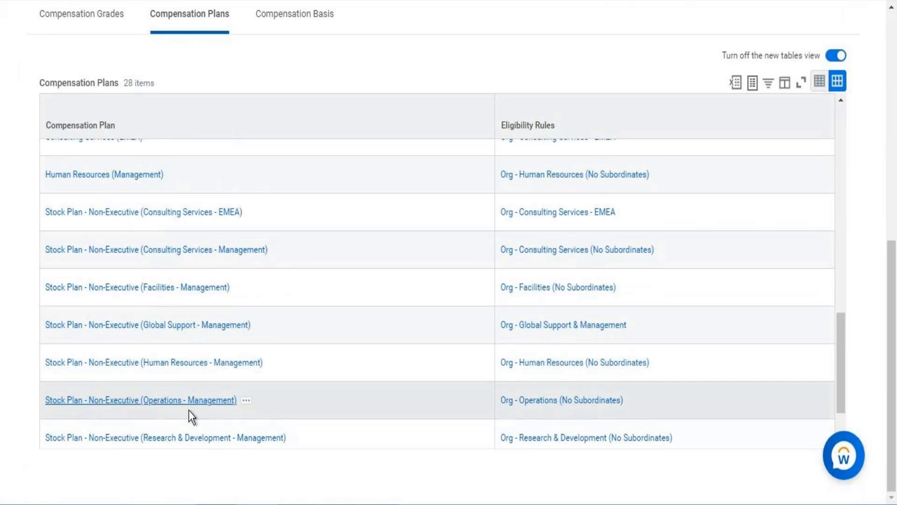
{"action": "scroll", "coordinate": [189, 411], "scroll_direction": "up", "scroll_amount": 4}
{"action": "scroll", "coordinate": [261, 80], "scroll_direction": "up", "scroll_amount": 2}
{"action": "scroll", "coordinate": [259, 78], "scroll_direction": "up", "scroll_amount": 5}
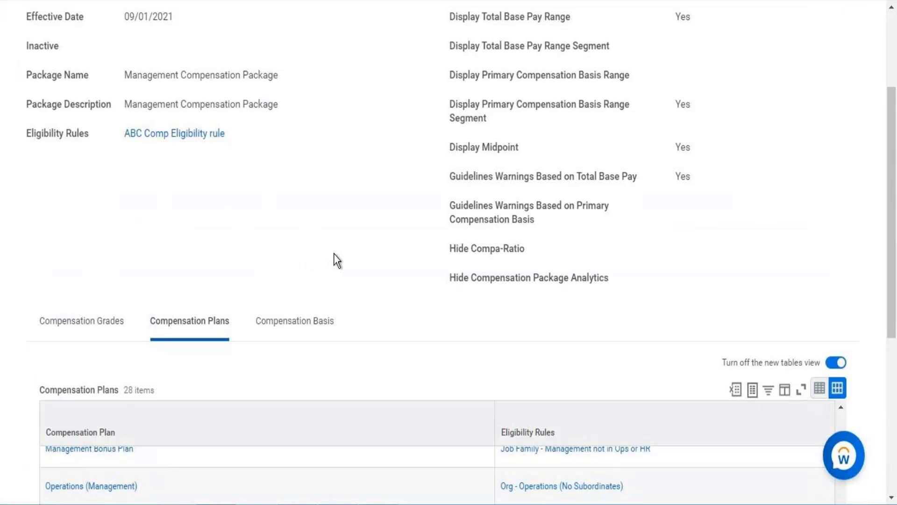
{"action": "scroll", "coordinate": [346, 210], "scroll_direction": "up", "scroll_amount": 3}
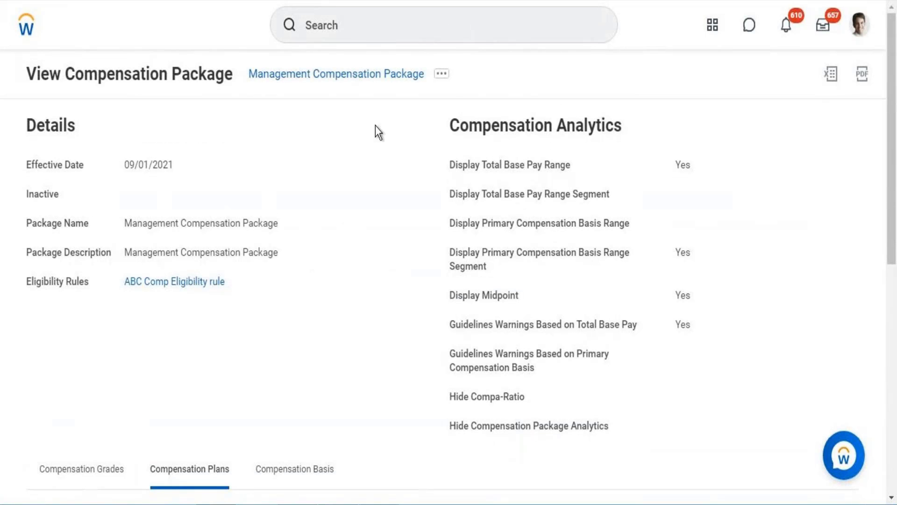
- Open the Management Compensation Package for editing with effective date 09/01/2021 and review its details and compensation grades
{"action": "left_click", "coordinate": [442, 75]}
{"action": "mouse_move", "coordinate": [596, 132]}
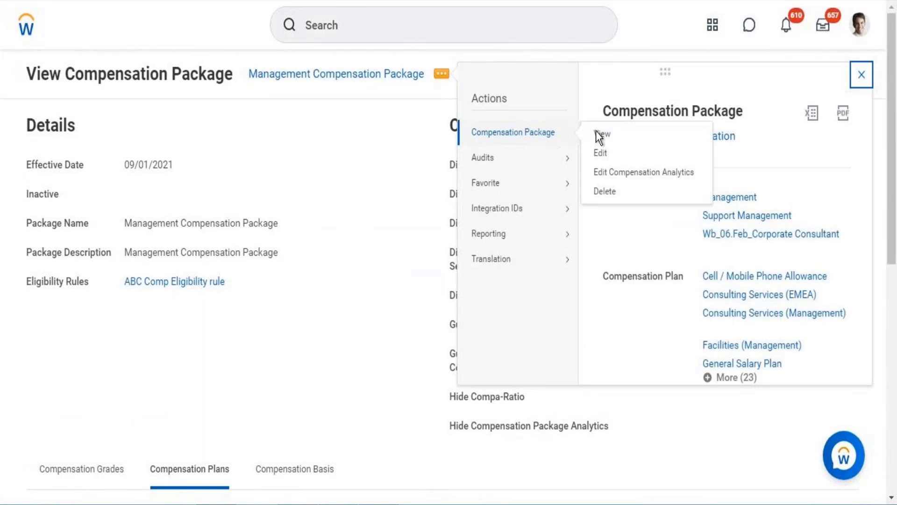
{"action": "left_click", "coordinate": [606, 156]}
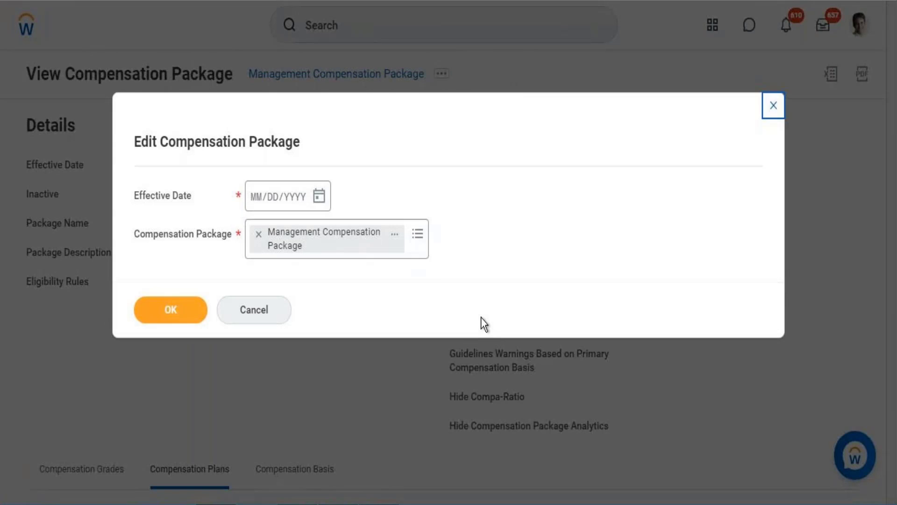
{"action": "left_click", "coordinate": [317, 200]}
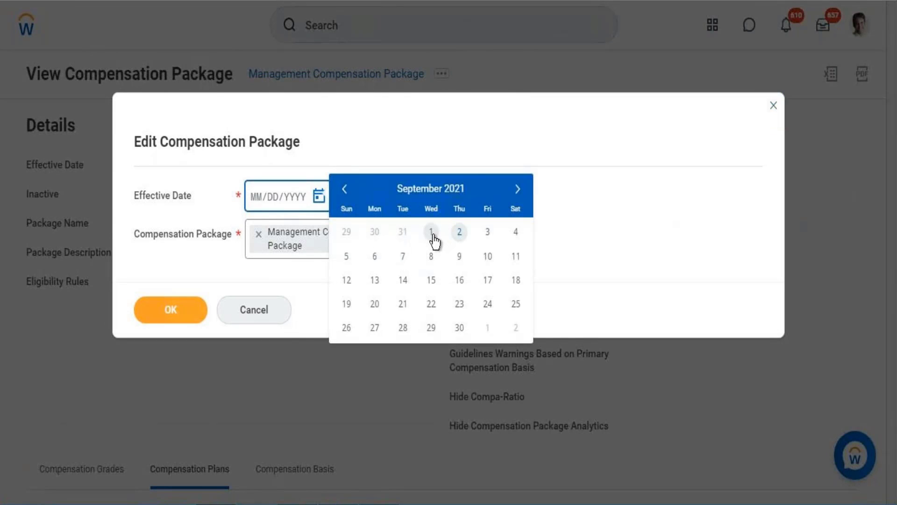
{"action": "left_click", "coordinate": [164, 315]}
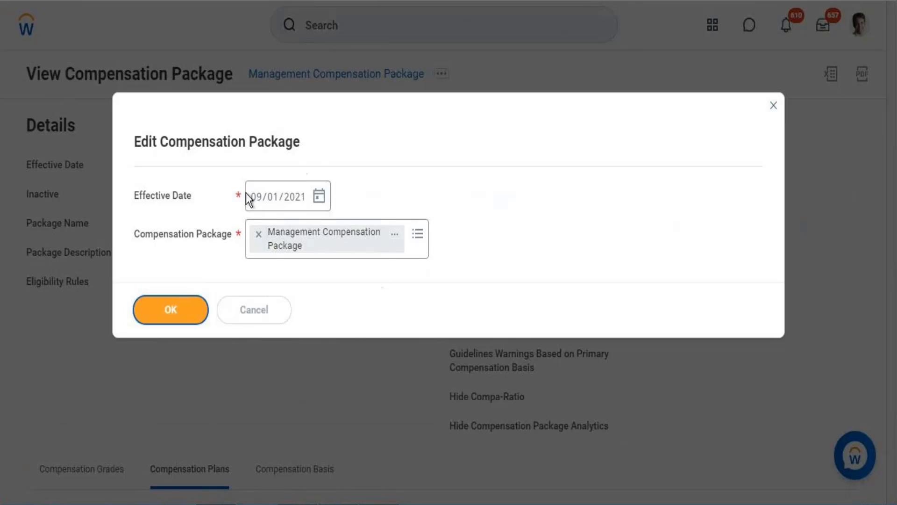
{"action": "left_click", "coordinate": [197, 304]}
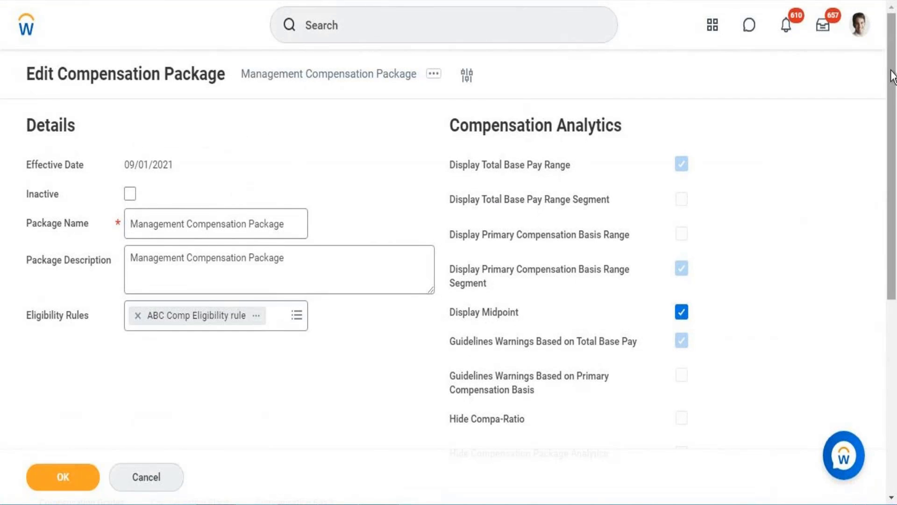
{"action": "left_click_drag", "start_coordinate": [893, 76], "coordinate": [884, 270]}
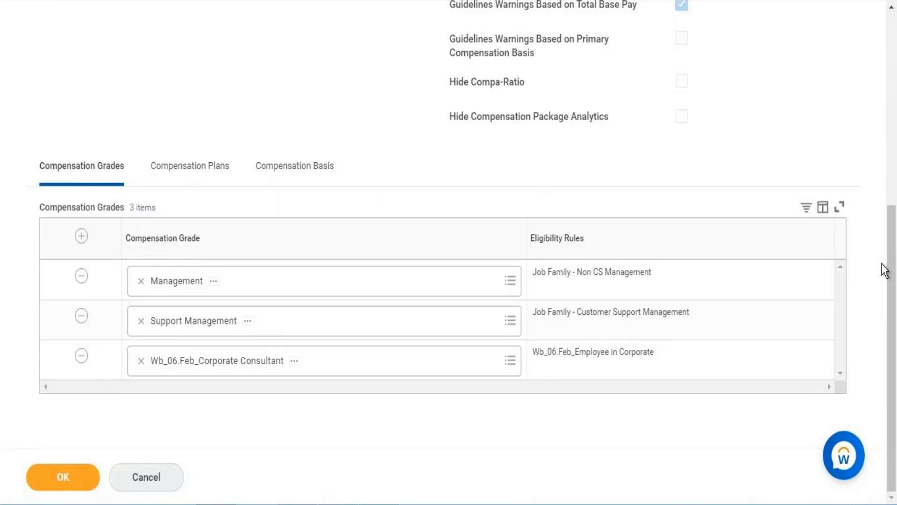
{"action": "scroll", "coordinate": [312, 213], "scroll_direction": "up", "scroll_amount": 4}
{"action": "scroll", "coordinate": [364, 219], "scroll_direction": "down", "scroll_amount": 4}
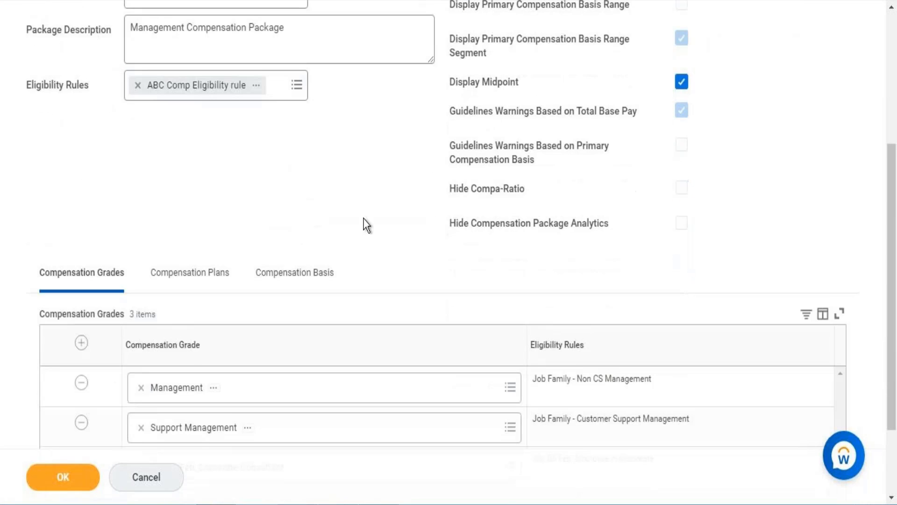
{"action": "scroll", "coordinate": [478, 245], "scroll_direction": "up", "scroll_amount": 7}
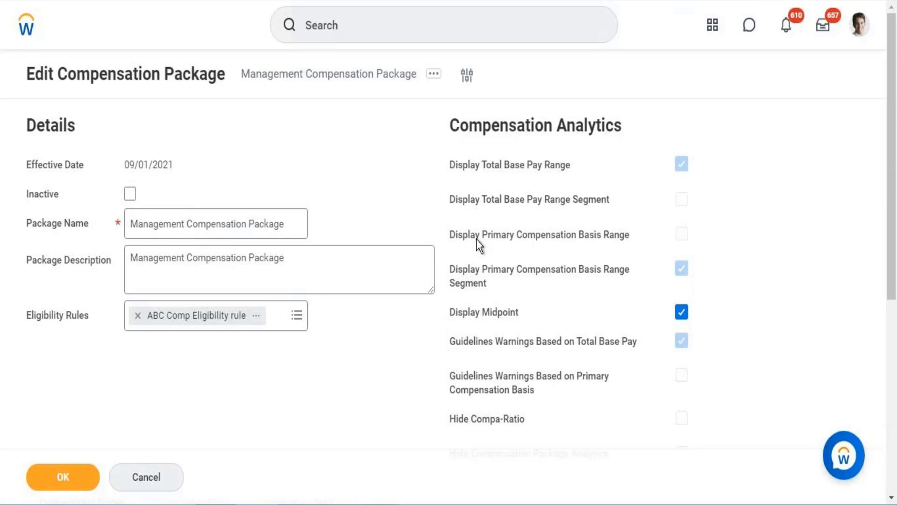
- Switch to the Word notes and highlight the Comp Flow heading with its five steps
{"action": "key", "text": "alt+Tab"}
{"action": "left_click_drag", "start_coordinate": [392, 333], "coordinate": [227, 223]}
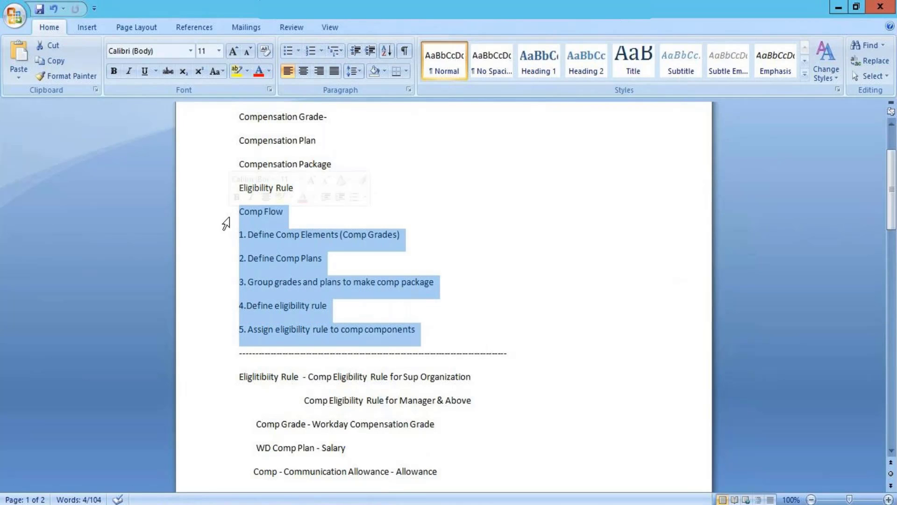